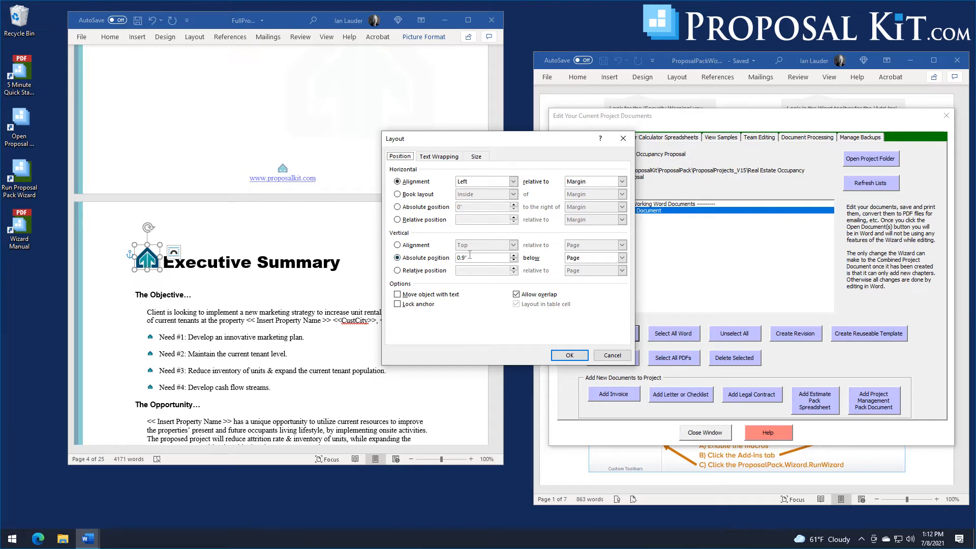
Dismiss the header logo's layout settings after checking its vertical position, and close FullProposal without saving changes.
{"action": "left_click_drag", "start_coordinate": [470, 257], "coordinate": [460, 257]}
{"action": "left_click", "coordinate": [605, 355]}
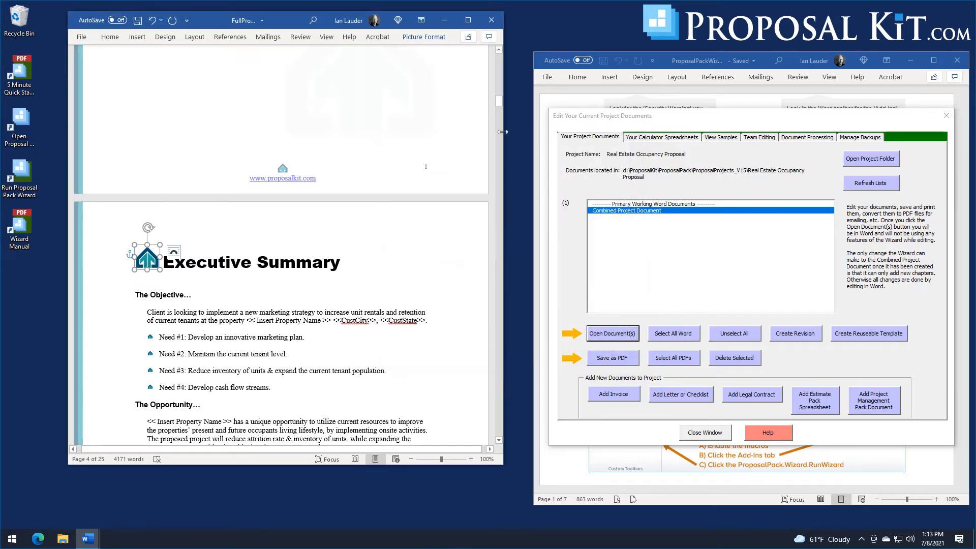
{"action": "left_click", "coordinate": [492, 20]}
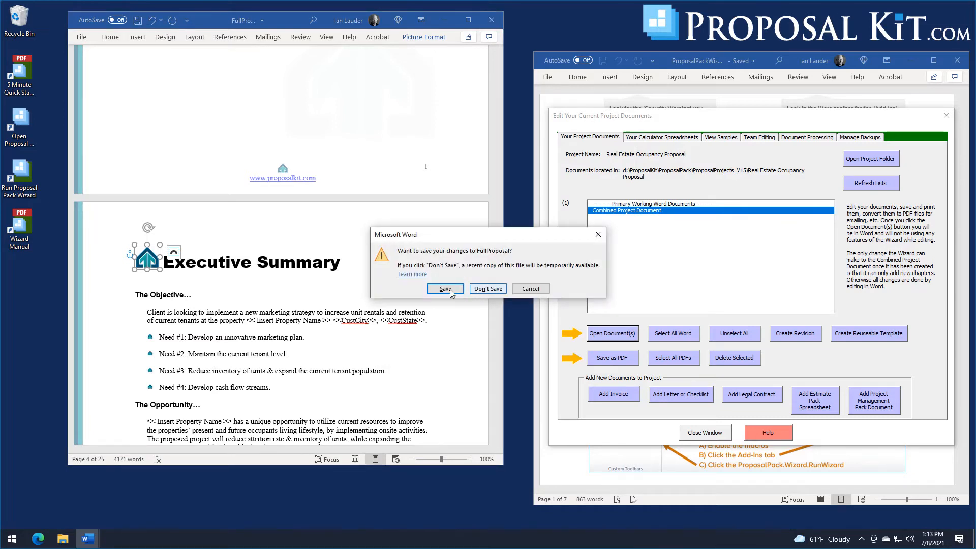
{"action": "left_click", "coordinate": [488, 289]}
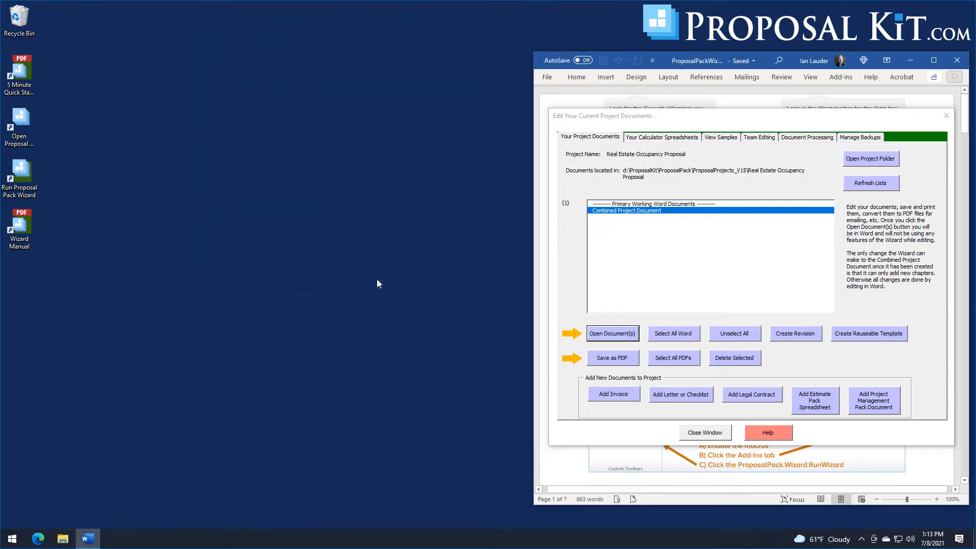
Choose only Reposition chapter header logos for document processing, with the original-file backup and created-by-Proposal-Kit options turned off.
{"action": "left_click", "coordinate": [811, 138]}
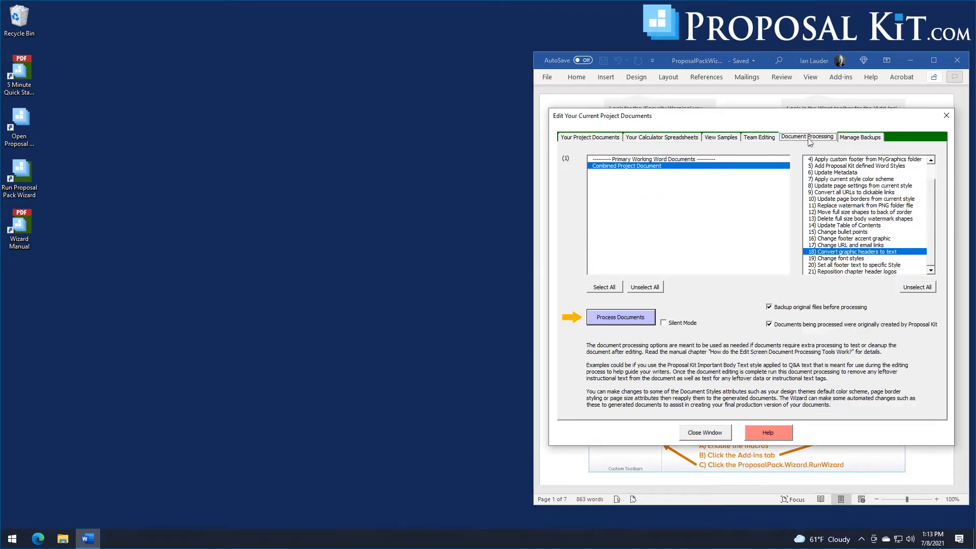
{"action": "left_click", "coordinate": [823, 255]}
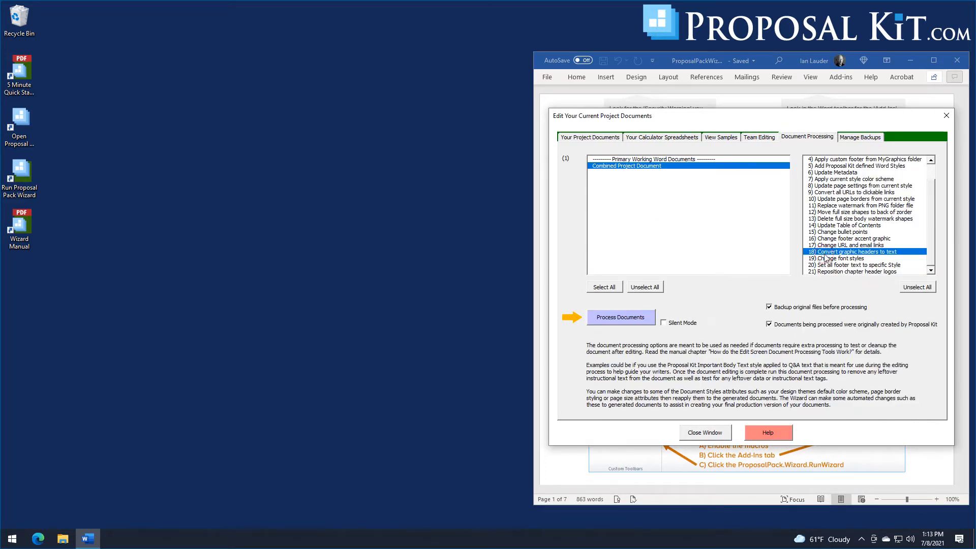
{"action": "left_click", "coordinate": [824, 254]}
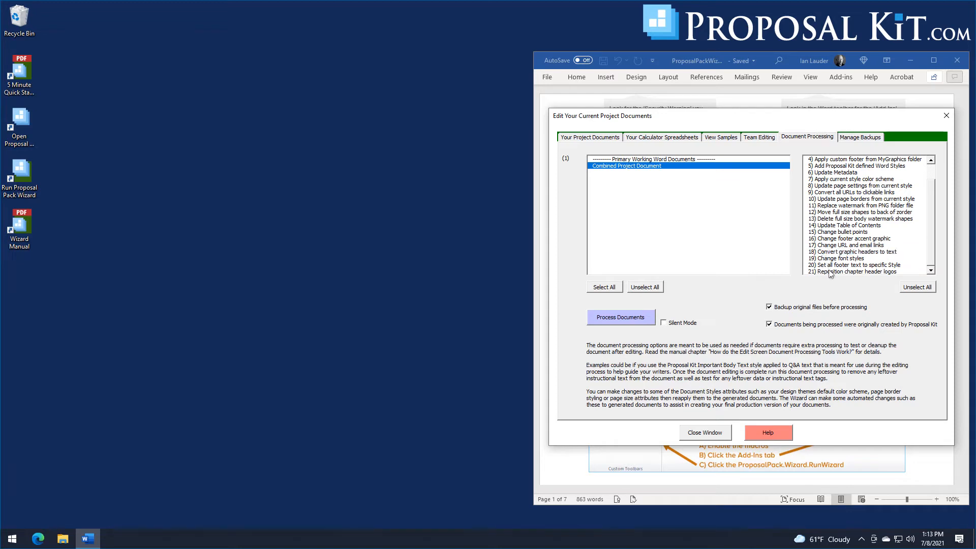
{"action": "left_click", "coordinate": [833, 272]}
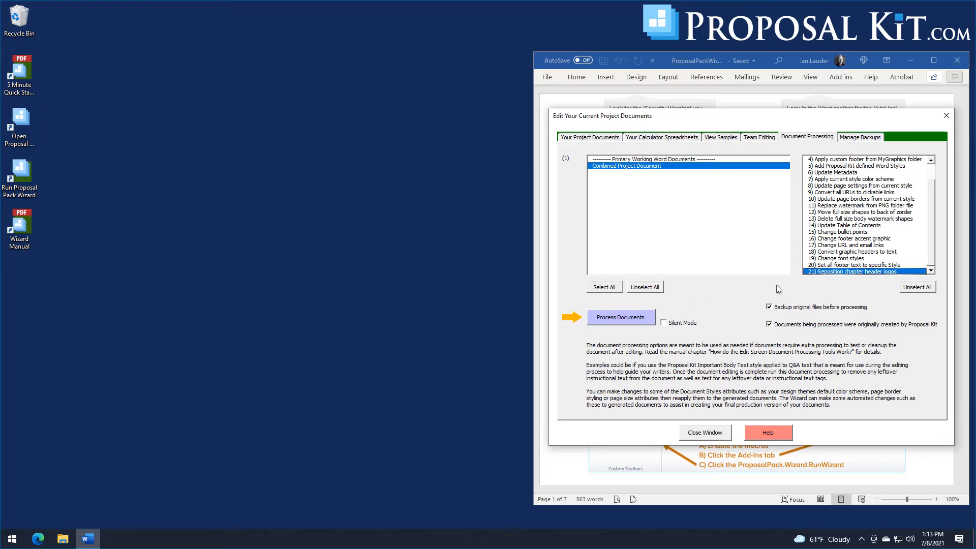
{"action": "left_click", "coordinate": [771, 307]}
{"action": "left_click", "coordinate": [777, 325]}
Process the Combined Project Document to reposition its chapter header logos, setting their exact distance from the top.
{"action": "left_click", "coordinate": [627, 319]}
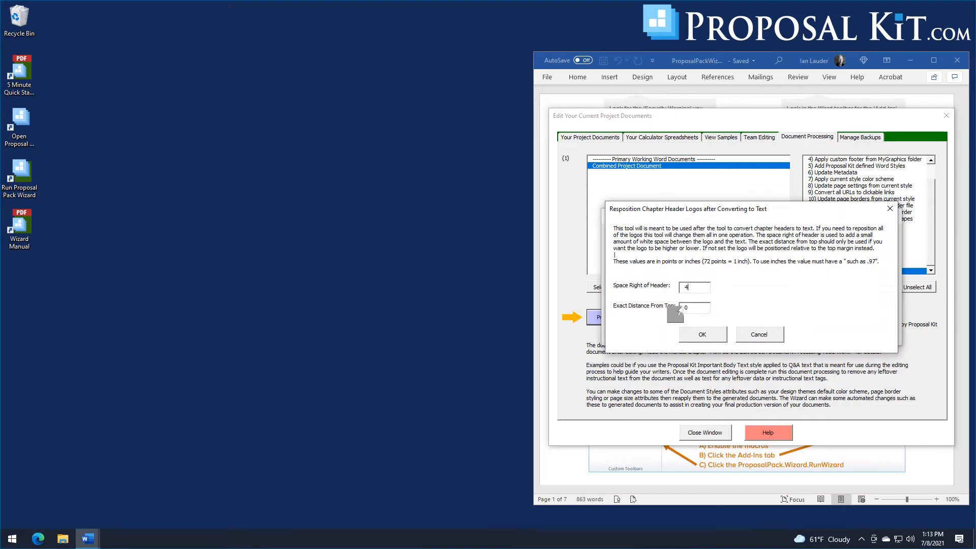
{"action": "left_click_drag", "start_coordinate": [690, 308], "coordinate": [681, 309]}
{"action": "left_click", "coordinate": [710, 338]}
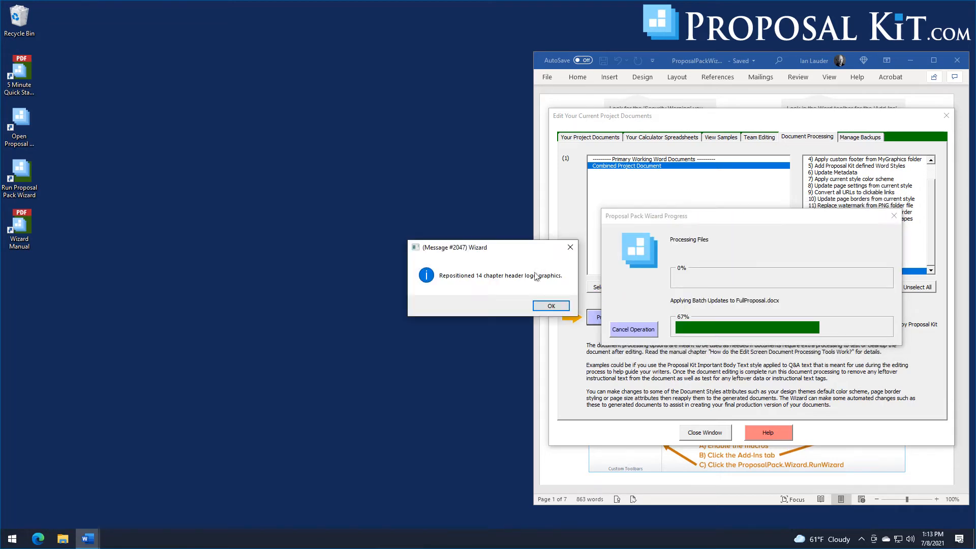
{"action": "left_click", "coordinate": [549, 307]}
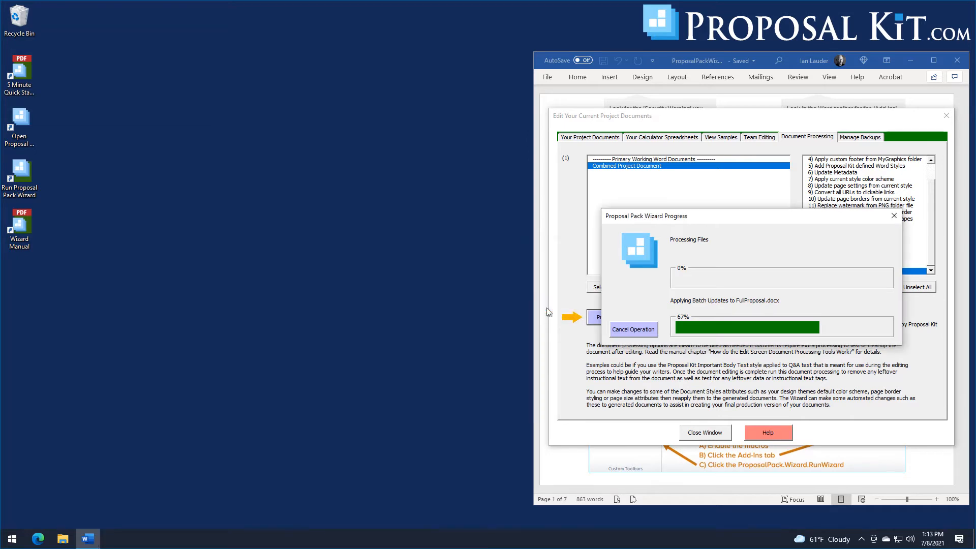
{"action": "left_click", "coordinate": [549, 306]}
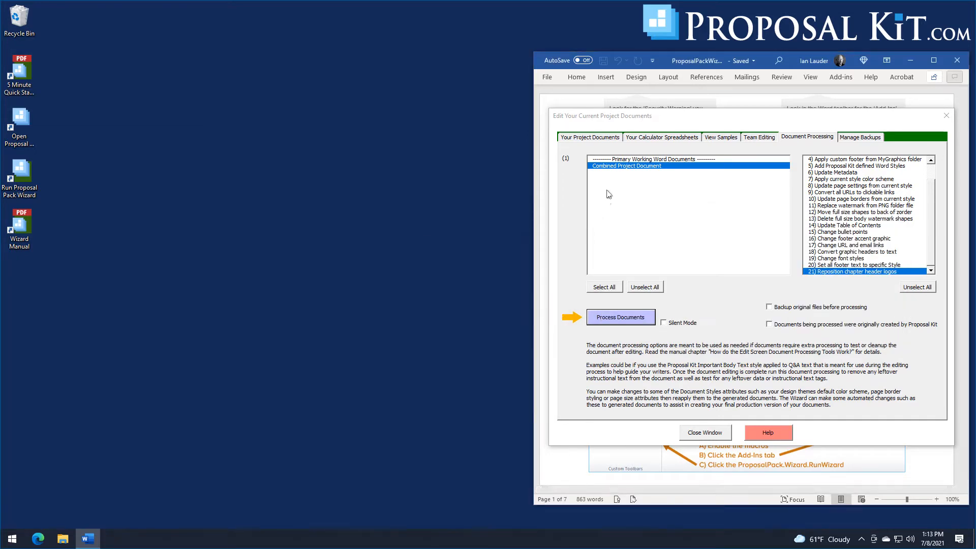
Open the Combined Project Document from the project documents and go to its Table of Contents page.
{"action": "left_click", "coordinate": [593, 138]}
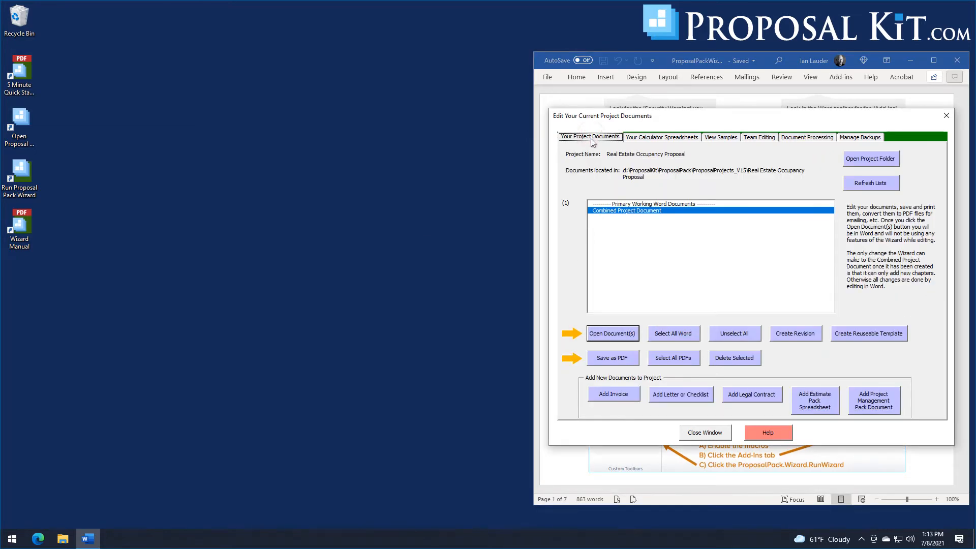
{"action": "left_click", "coordinate": [612, 335]}
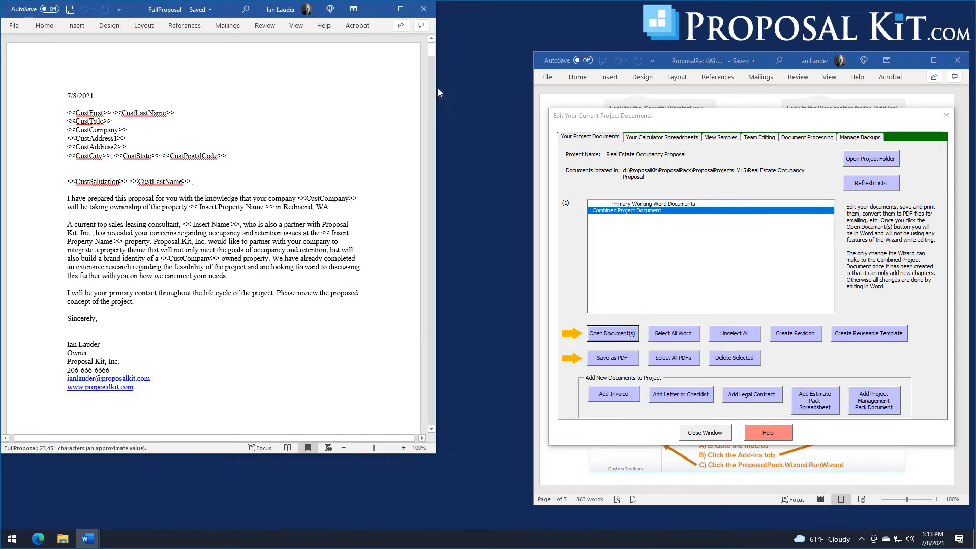
{"action": "left_click_drag", "start_coordinate": [428, 52], "coordinate": [410, 94]}
Check the logo placement beside the Table of Contents, Executive Summary and SWOT Analysis headings.
{"action": "left_click", "coordinate": [77, 249]}
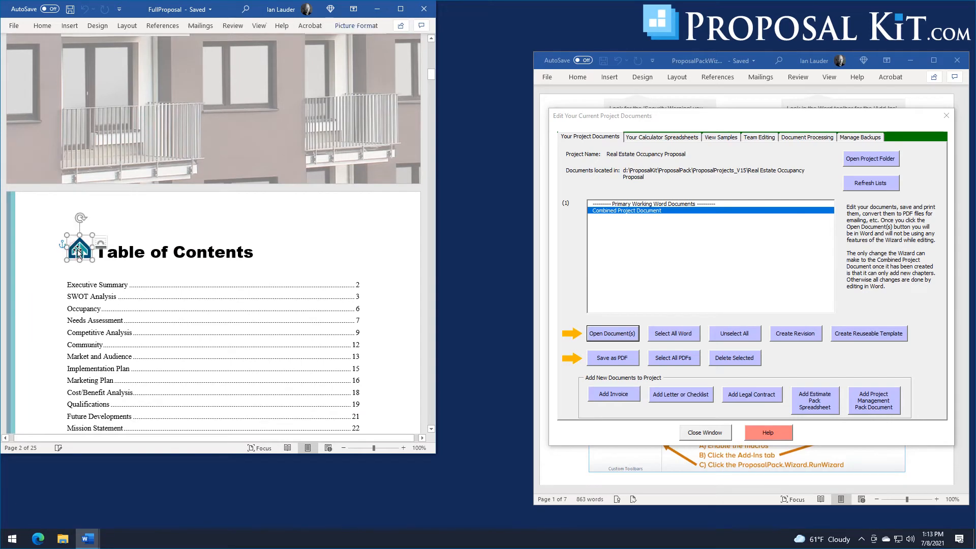
{"action": "left_click", "coordinate": [106, 242]}
{"action": "left_click", "coordinate": [118, 252]}
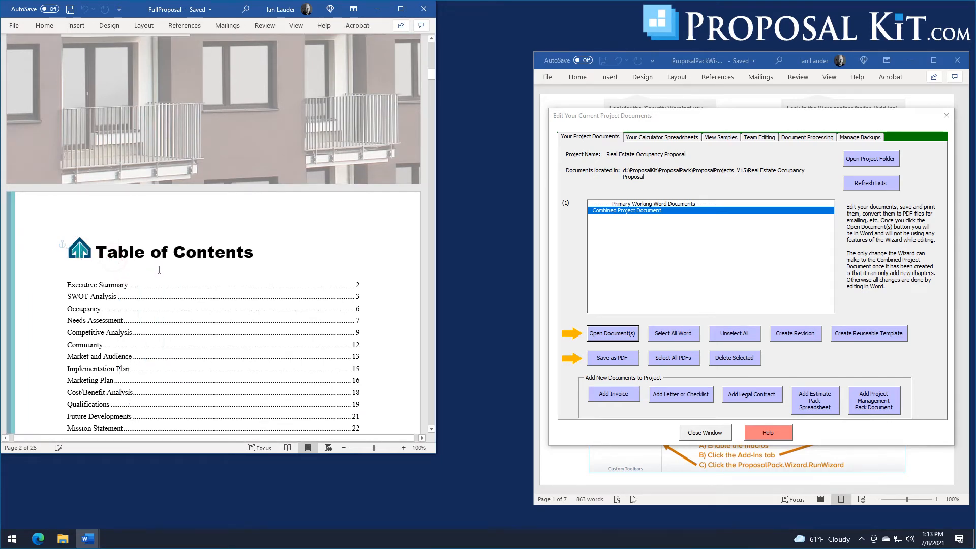
{"action": "scroll", "coordinate": [218, 272], "scroll_direction": "down", "scroll_amount": 5}
{"action": "scroll", "coordinate": [218, 272], "scroll_direction": "down", "scroll_amount": 15}
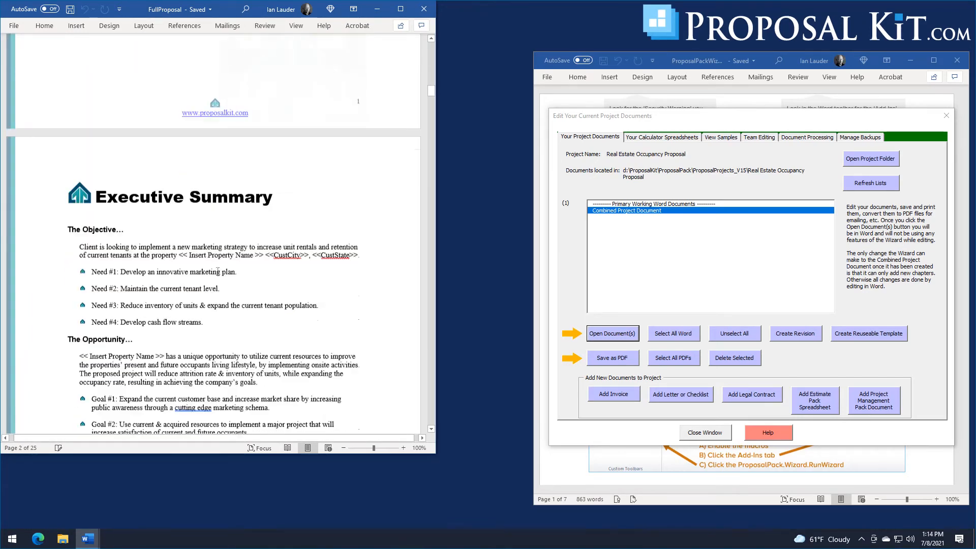
{"action": "scroll", "coordinate": [217, 272], "scroll_direction": "down", "scroll_amount": 10}
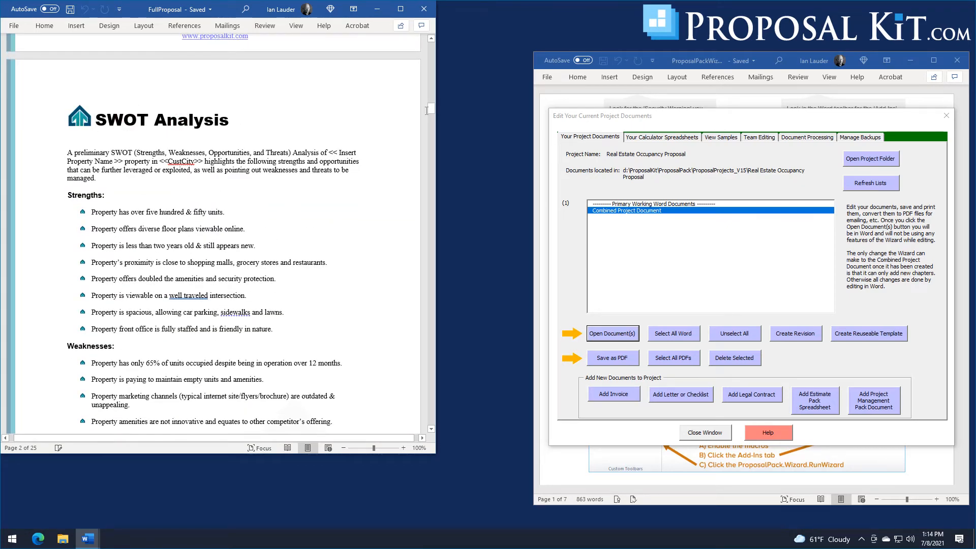
Resize the cover page's Project title text box by raising its lower edge and lowering its upper edge slightly.
{"action": "left_click_drag", "start_coordinate": [430, 108], "coordinate": [452, 48]}
{"action": "left_click", "coordinate": [238, 351]}
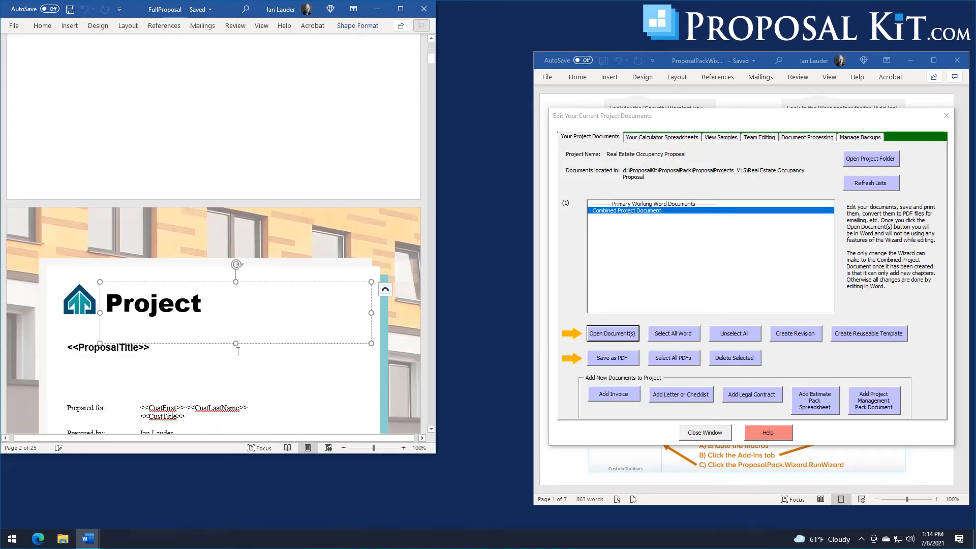
{"action": "left_click", "coordinate": [238, 351]}
{"action": "left_click", "coordinate": [176, 311]}
{"action": "left_click", "coordinate": [237, 283]}
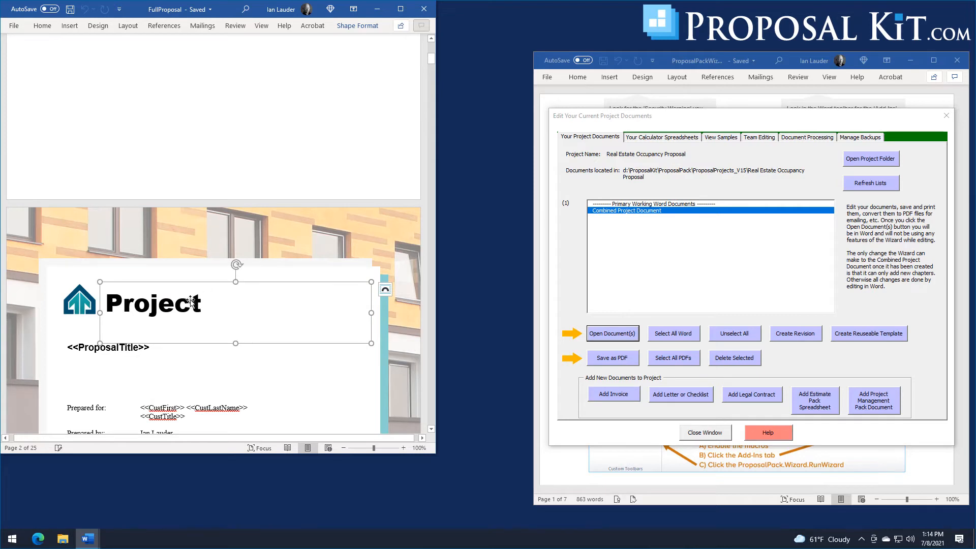
{"action": "left_click_drag", "start_coordinate": [235, 343], "coordinate": [235, 327]}
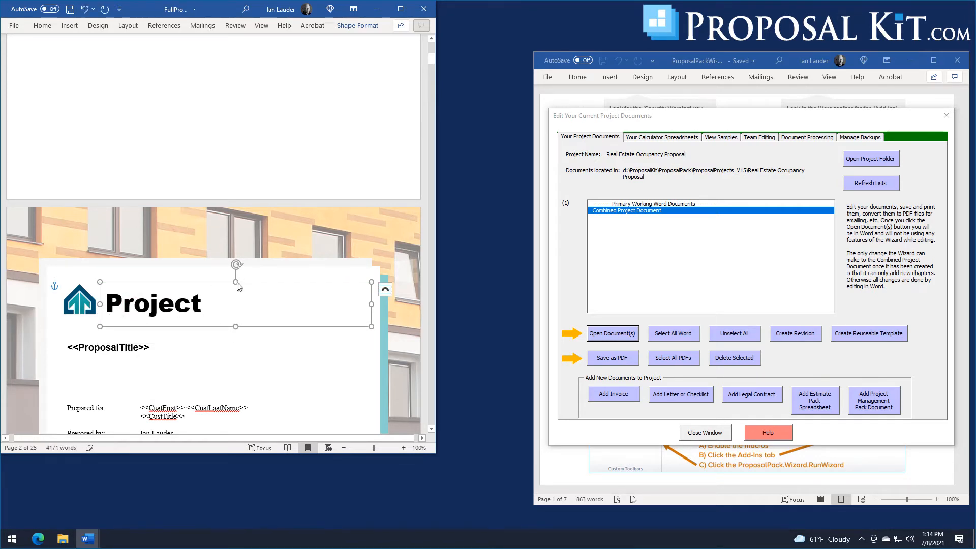
{"action": "left_click_drag", "start_coordinate": [235, 282], "coordinate": [234, 285]}
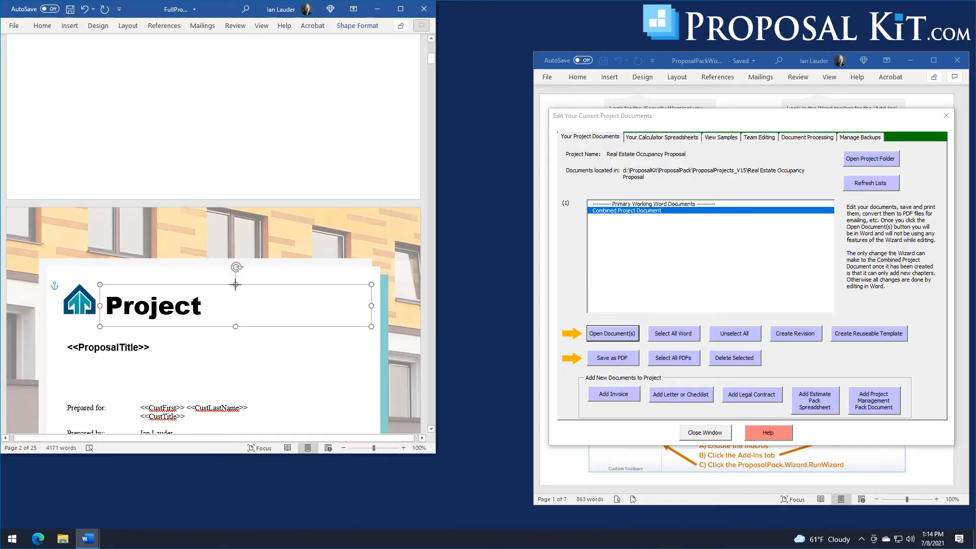
{"action": "left_click", "coordinate": [272, 376]}
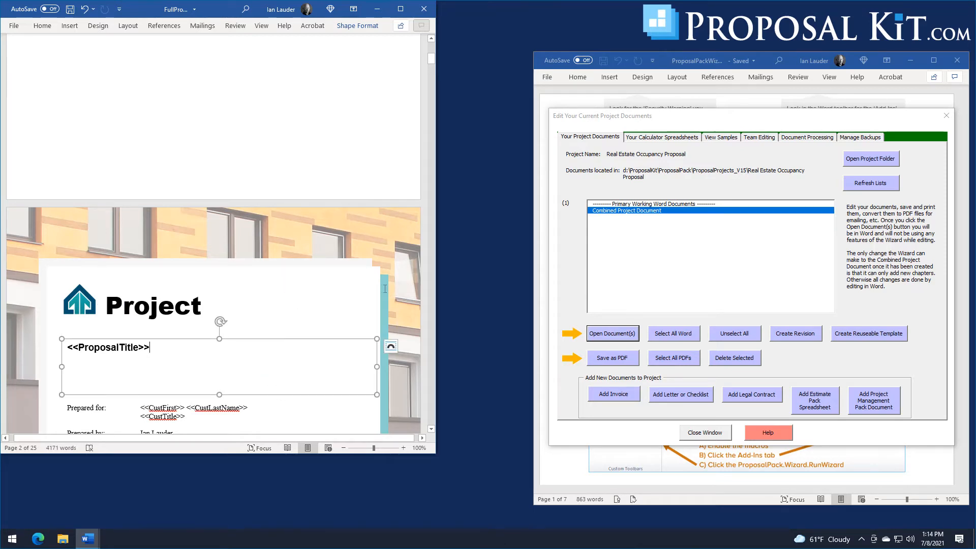
{"action": "left_click", "coordinate": [149, 304]}
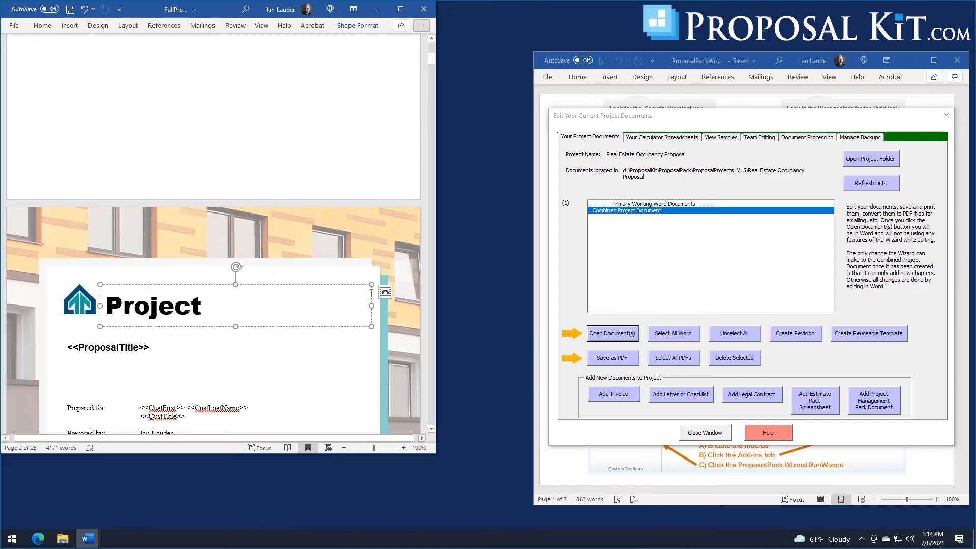
{"action": "left_click_drag", "start_coordinate": [227, 11], "coordinate": [306, 30]}
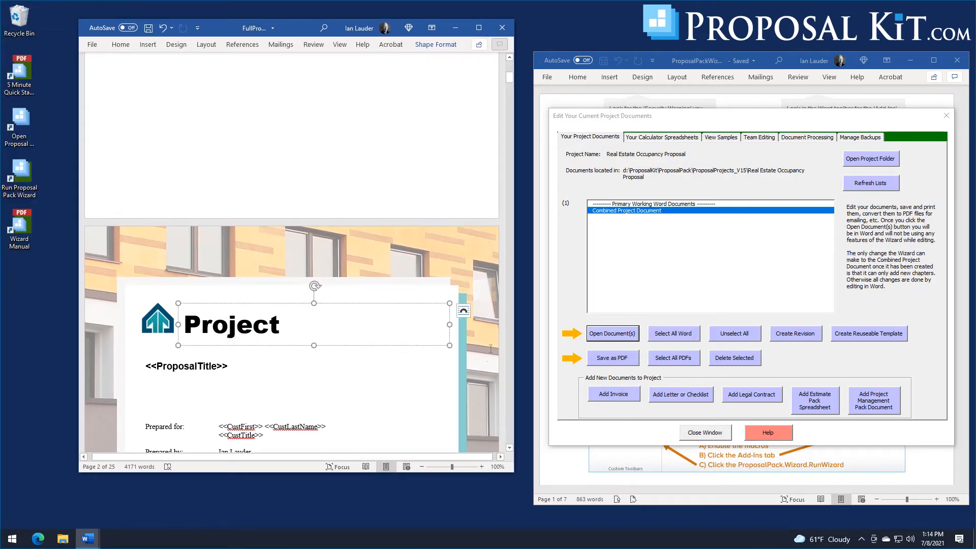
{"action": "left_click", "coordinate": [480, 375]}
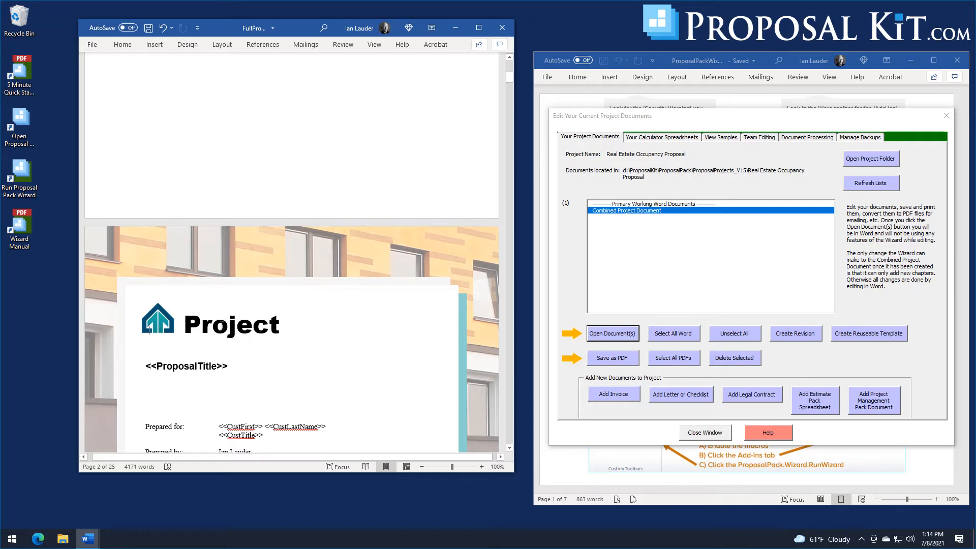
{"action": "left_click", "coordinate": [220, 326]}
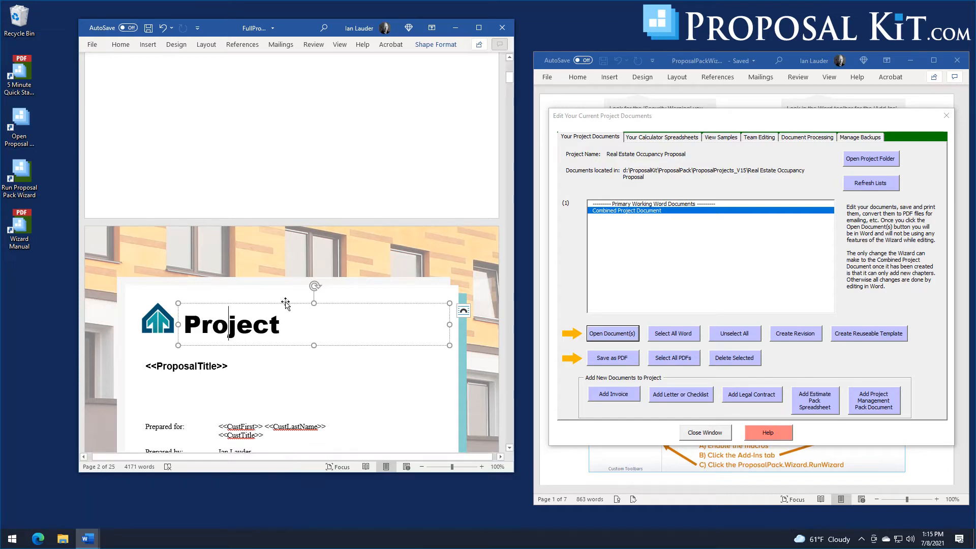
{"action": "left_click_drag", "start_coordinate": [297, 23], "coordinate": [284, 23]}
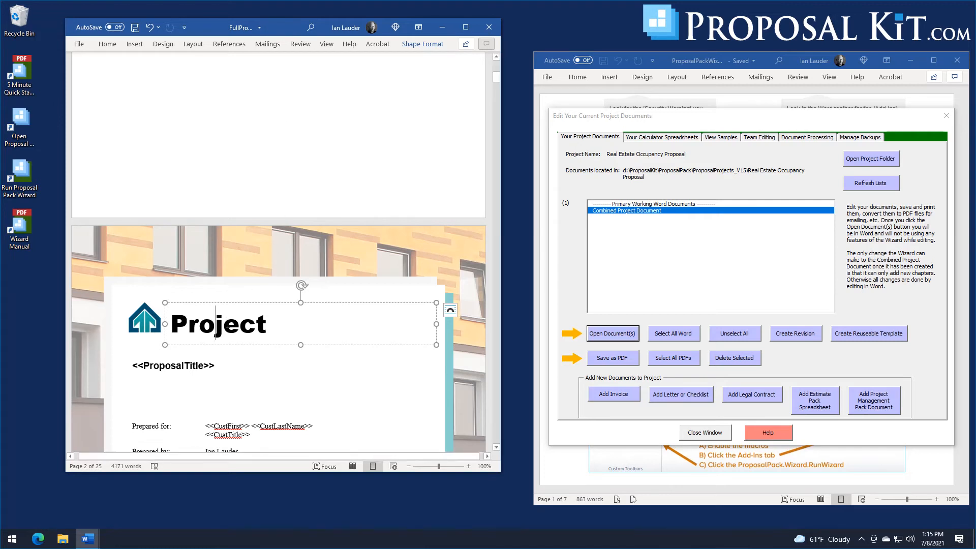
{"action": "left_click", "coordinate": [239, 304]}
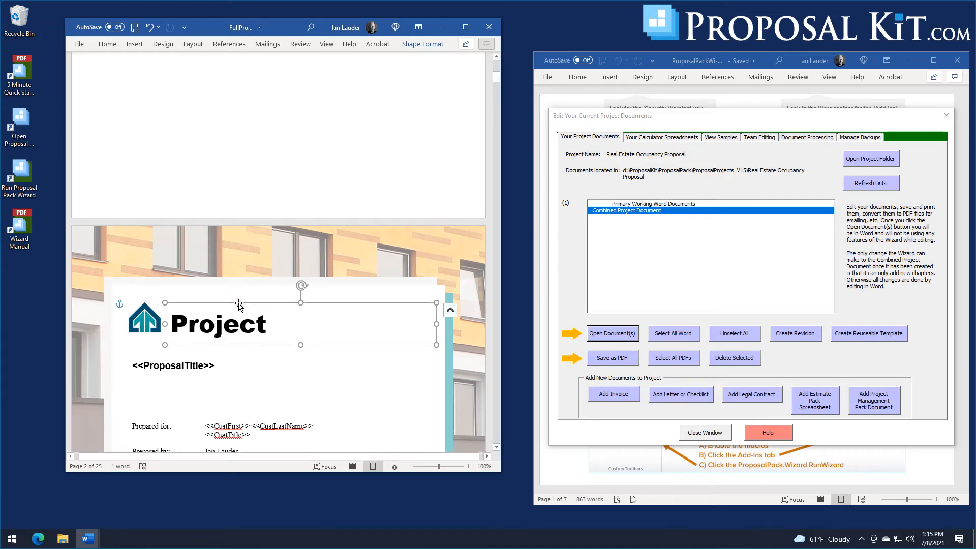
{"action": "left_click", "coordinate": [272, 325]}
{"action": "left_click", "coordinate": [216, 326]}
{"action": "left_click", "coordinate": [422, 285]}
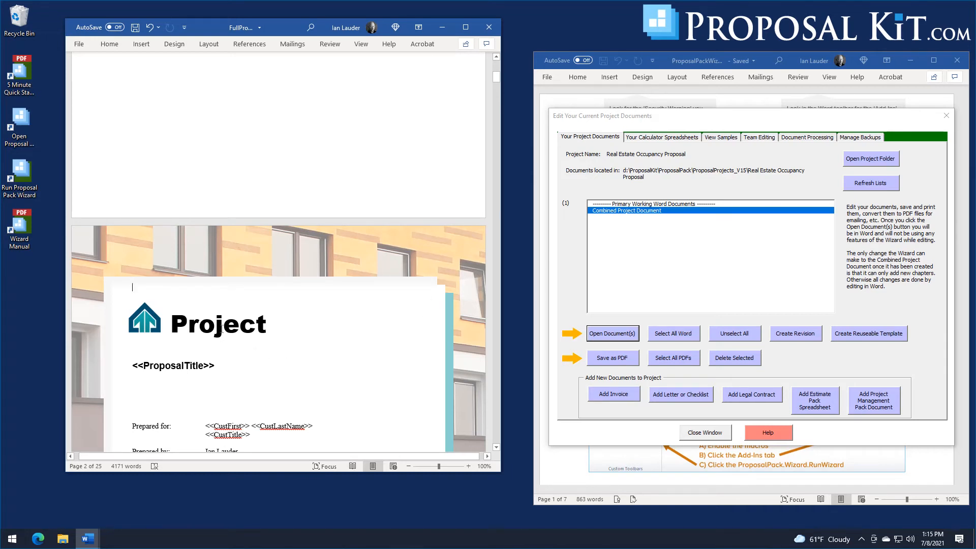
View the available Word styles for the cover page's Project title, including Proposal Kit Page Header.
{"action": "left_click", "coordinate": [223, 333]}
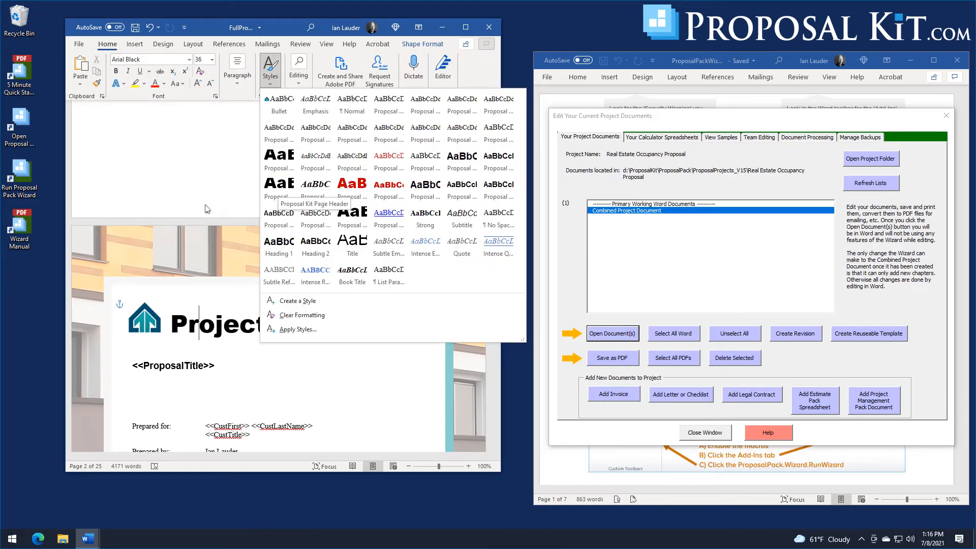
{"action": "key", "text": "Escape"}
{"action": "key", "text": "ctrl+F1"}
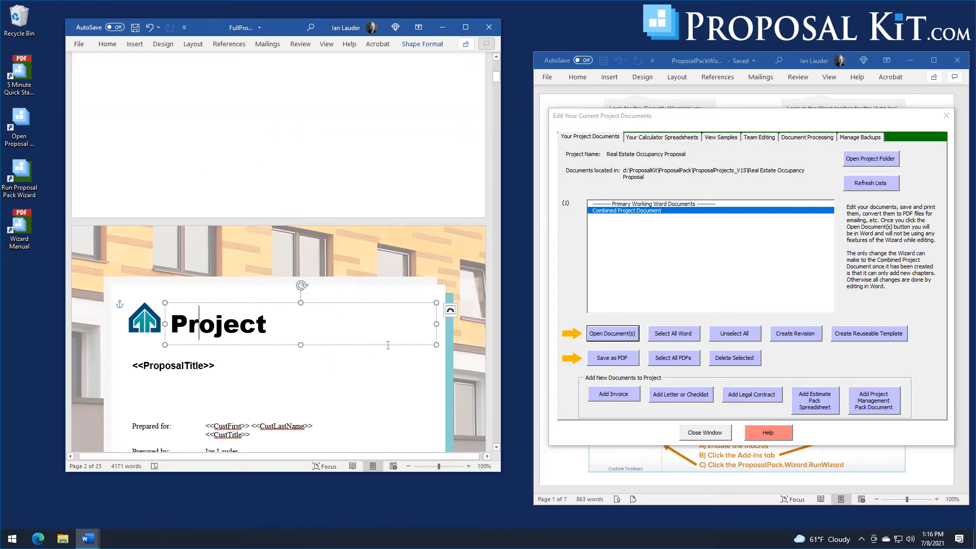
Review the document down to the SWOT Analysis chapter, then save and close it.
{"action": "left_click_drag", "start_coordinate": [496, 85], "coordinate": [496, 131]}
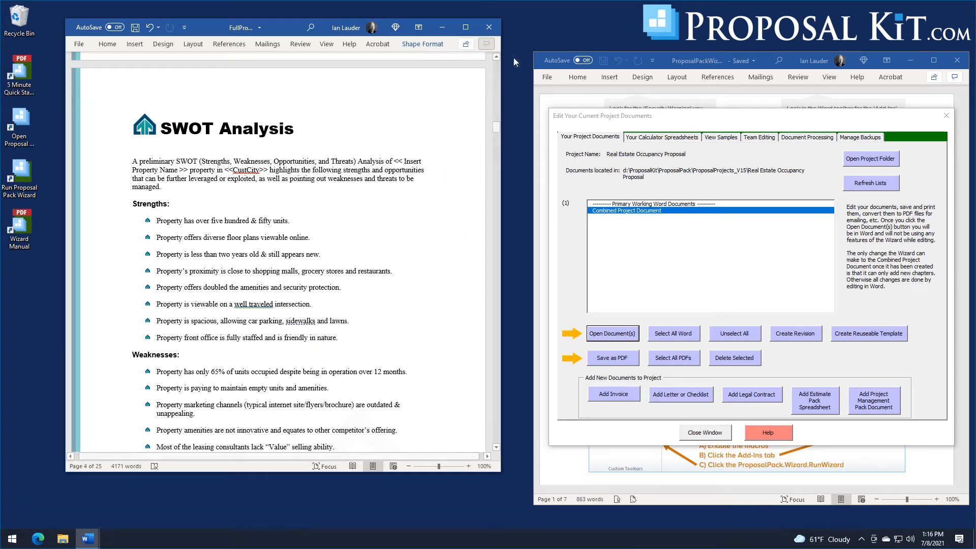
{"action": "left_click", "coordinate": [136, 27]}
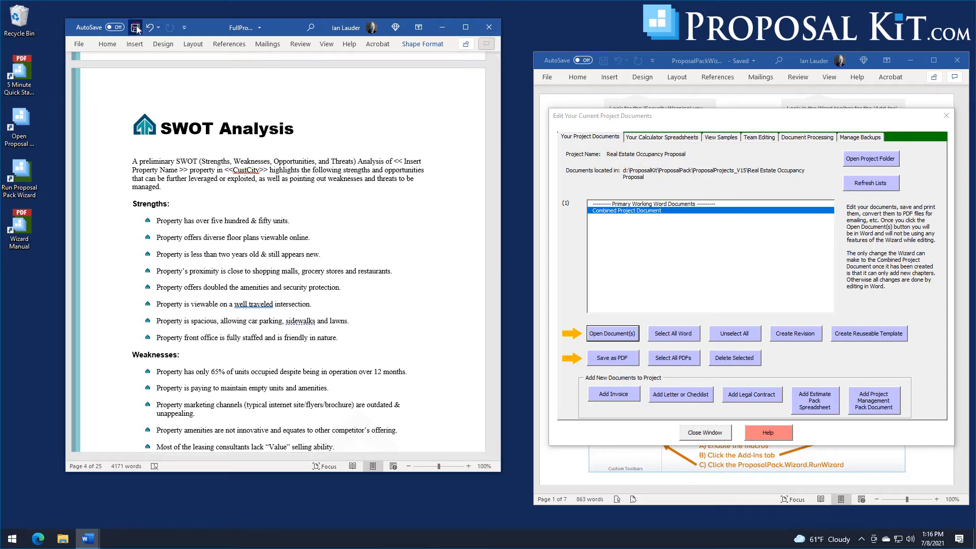
{"action": "left_click", "coordinate": [489, 27]}
Return to the document processing options for the Combined Project Document and choose Reposition chapter header logos.
{"action": "left_click", "coordinate": [815, 136]}
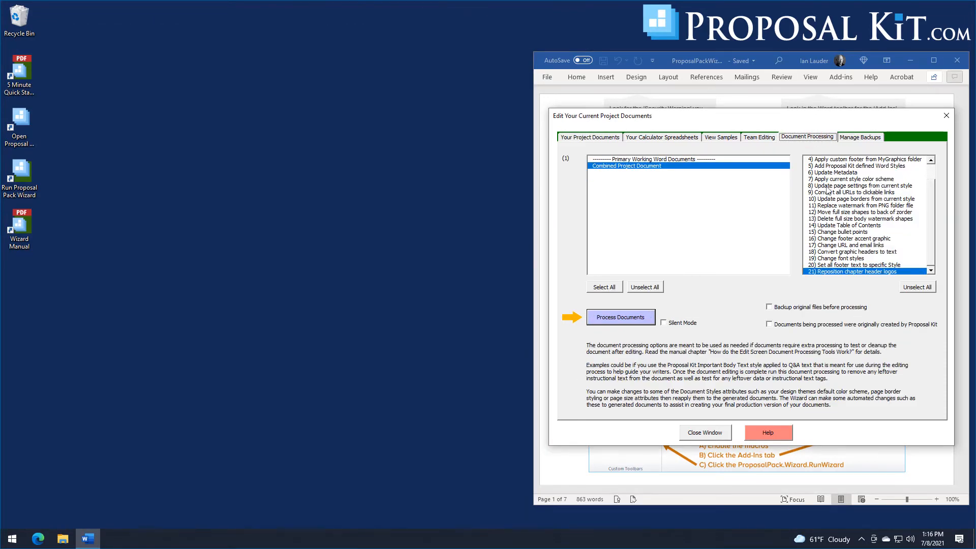
{"action": "left_click", "coordinate": [844, 272]}
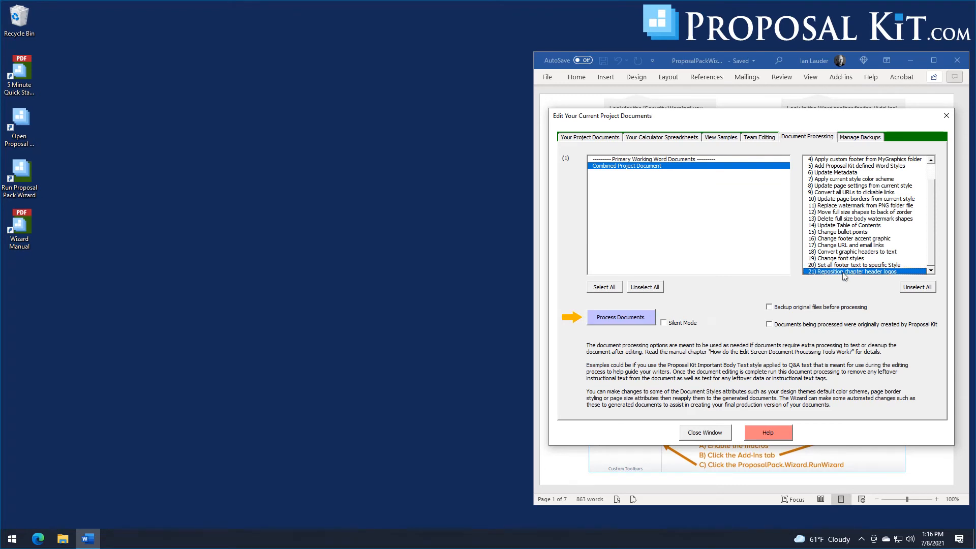
Replace Reposition chapter header logos with Change font styles as the processing option and start processing the Combined Project Document.
{"action": "left_click", "coordinate": [843, 274]}
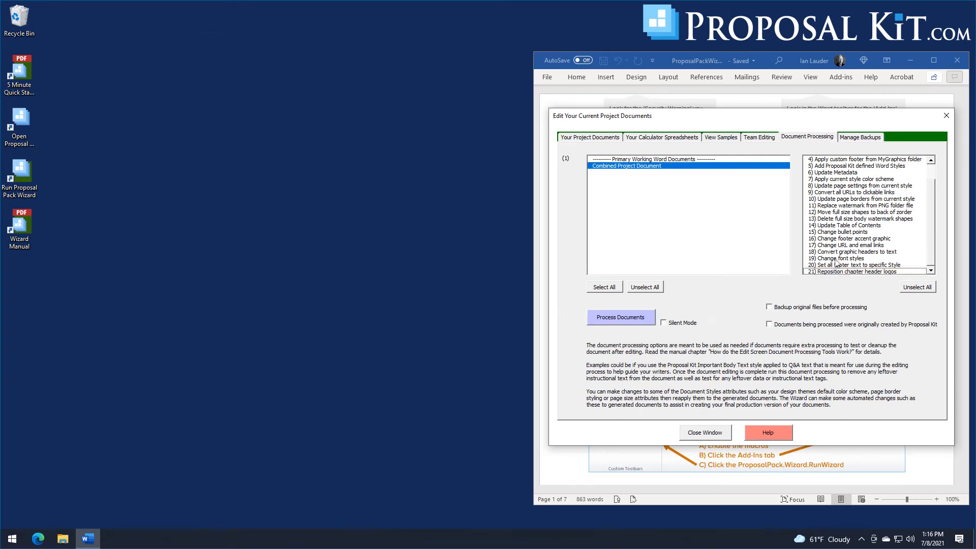
{"action": "left_click", "coordinate": [837, 260]}
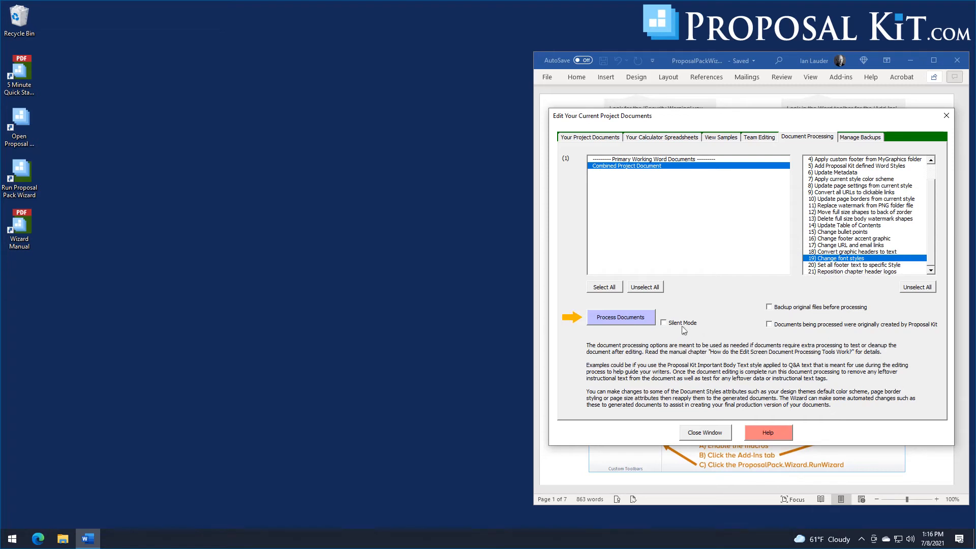
{"action": "left_click", "coordinate": [630, 321]}
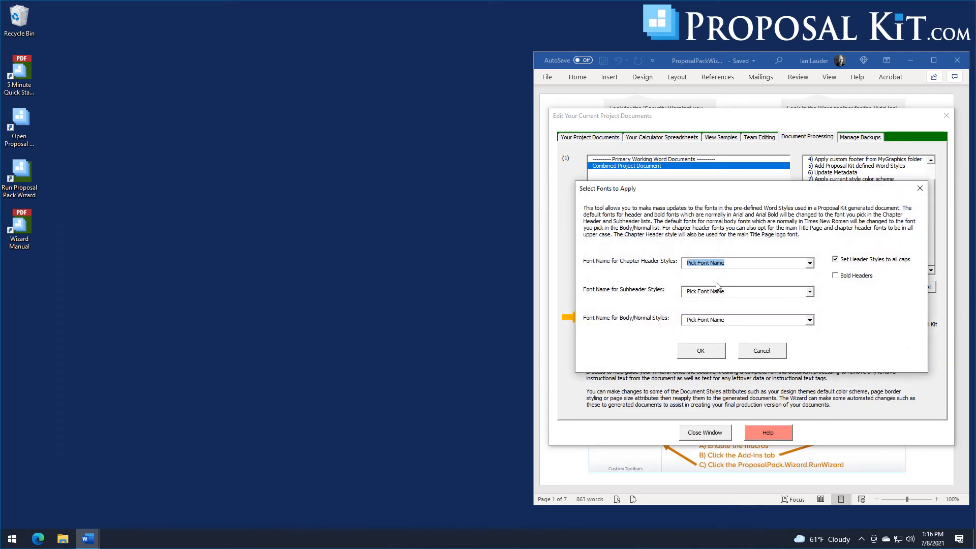
{"action": "left_click_drag", "start_coordinate": [734, 155], "coordinate": [732, 152]}
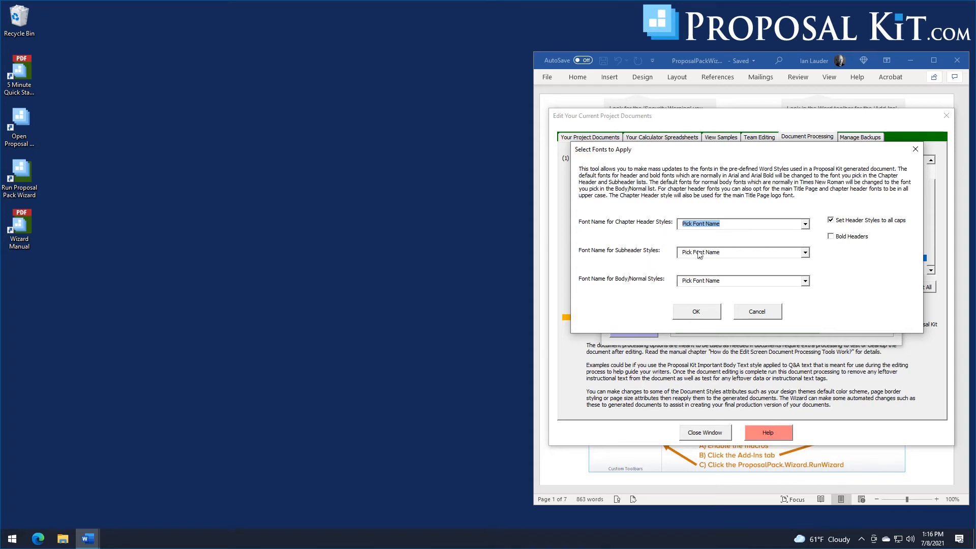
Browse the fonts available for the Body/Normal styles without picking one.
{"action": "left_click", "coordinate": [731, 284]}
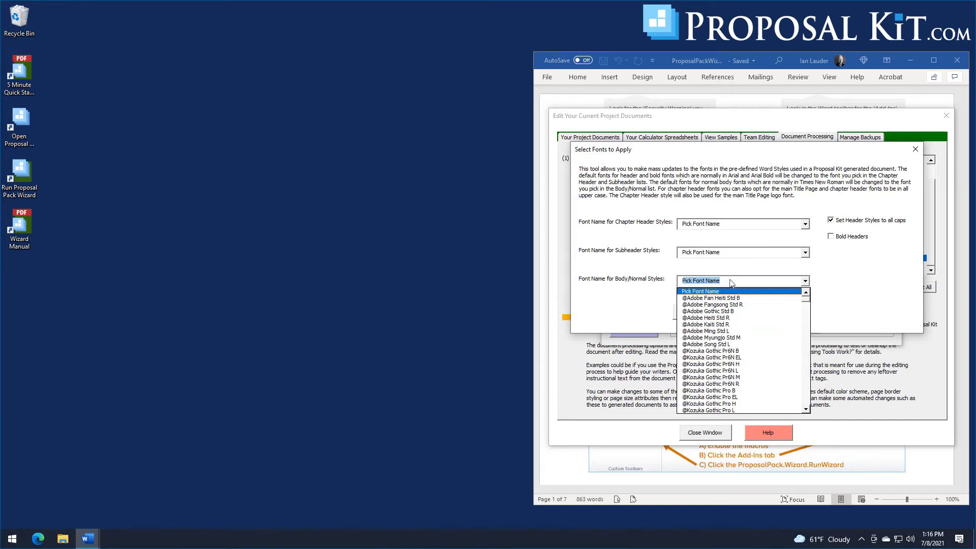
{"action": "left_click", "coordinate": [806, 300]}
{"action": "left_click_drag", "start_coordinate": [807, 299], "coordinate": [827, 367]}
{"action": "left_click", "coordinate": [844, 311]}
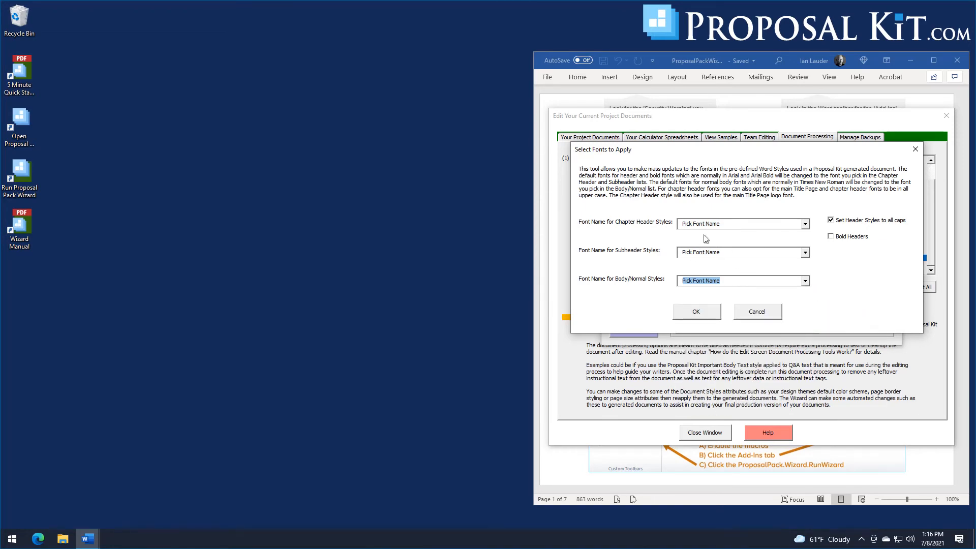
Set the Chapter Header Styles font to Proxima Nova A Semibold and apply the font update to the document.
{"action": "left_click", "coordinate": [714, 226]}
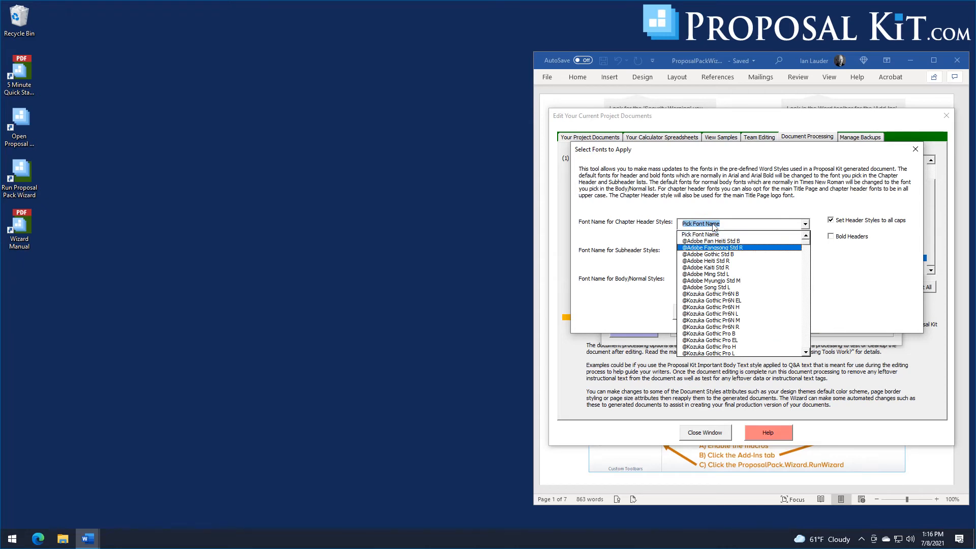
{"action": "left_click_drag", "start_coordinate": [807, 247], "coordinate": [808, 323]}
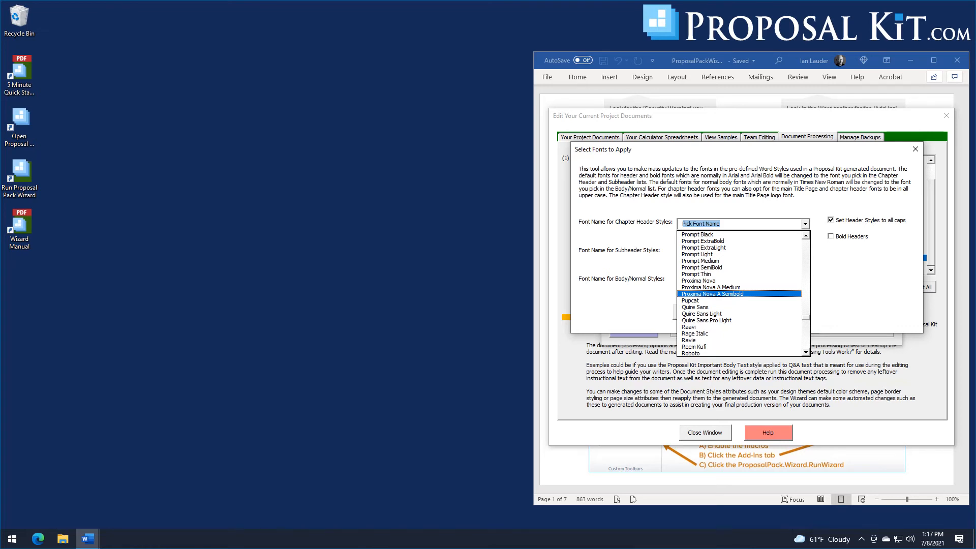
{"action": "left_click", "coordinate": [712, 294]}
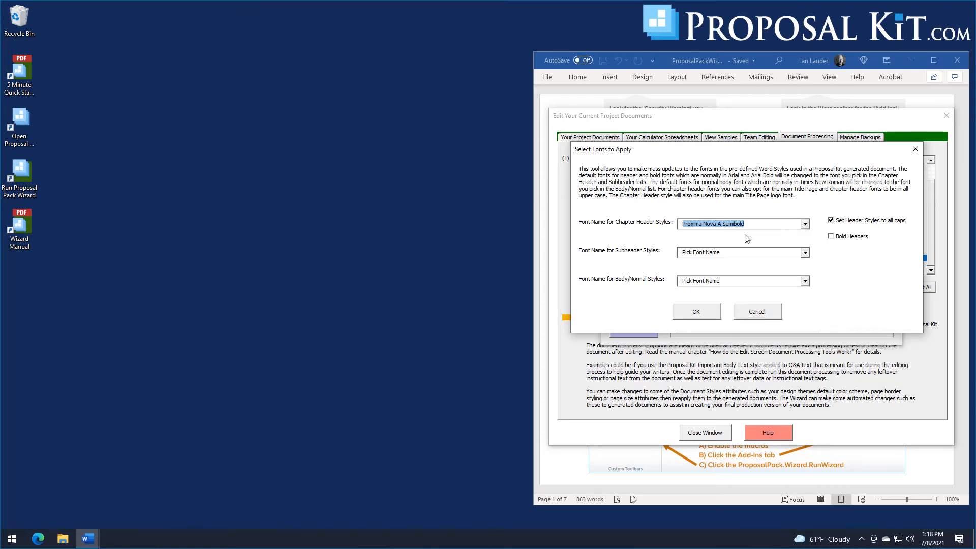
{"action": "left_click", "coordinate": [702, 313]}
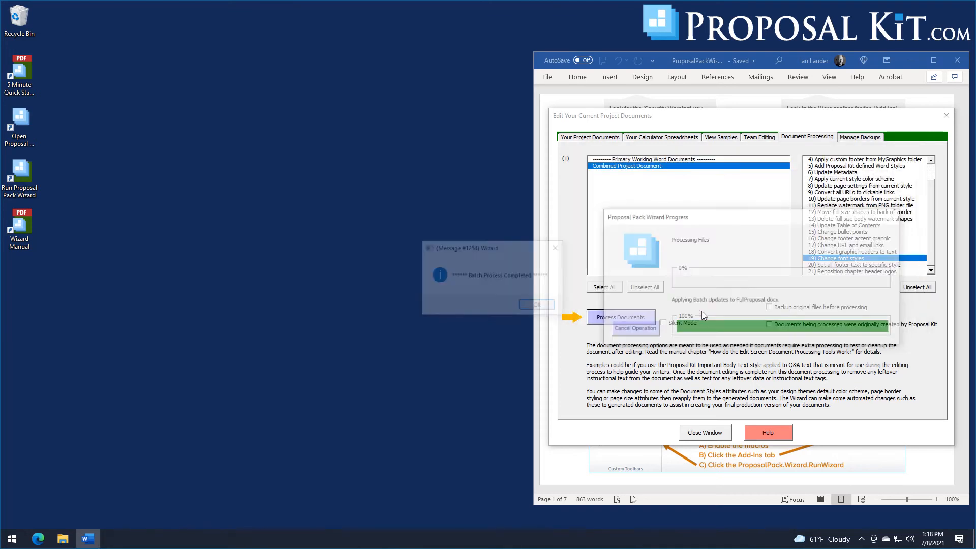
{"action": "left_click", "coordinate": [554, 306]}
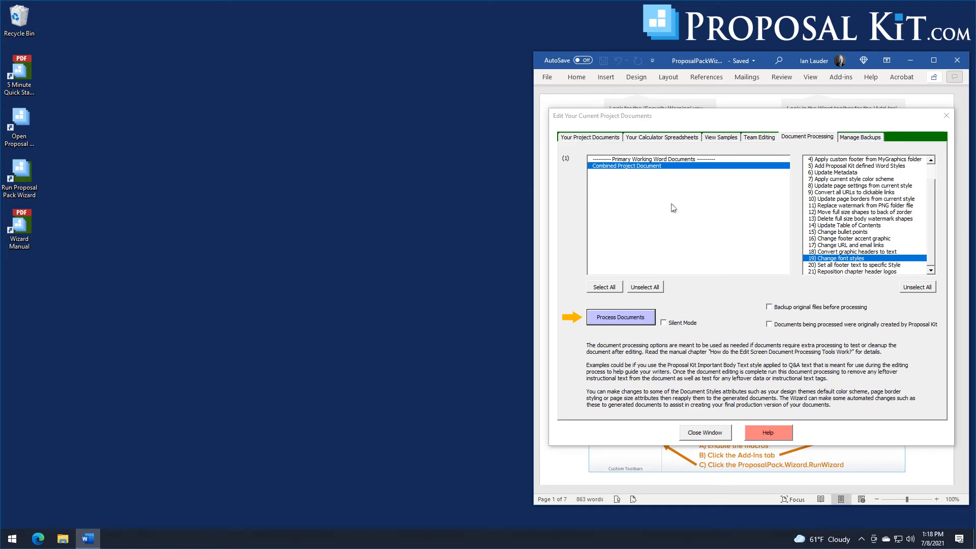
Open the Combined Project Document from the project documents list and go to its cover page.
{"action": "left_click", "coordinate": [597, 141]}
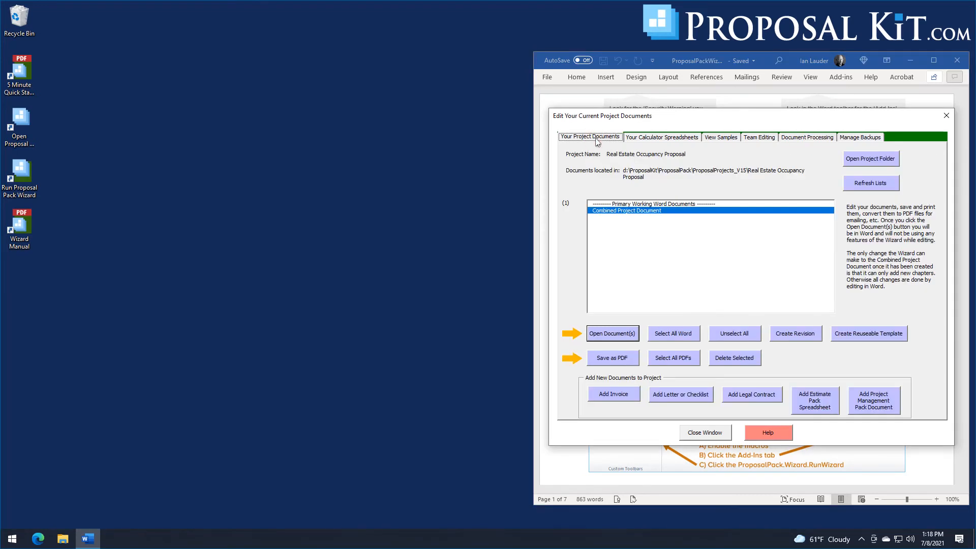
{"action": "left_click", "coordinate": [613, 336]}
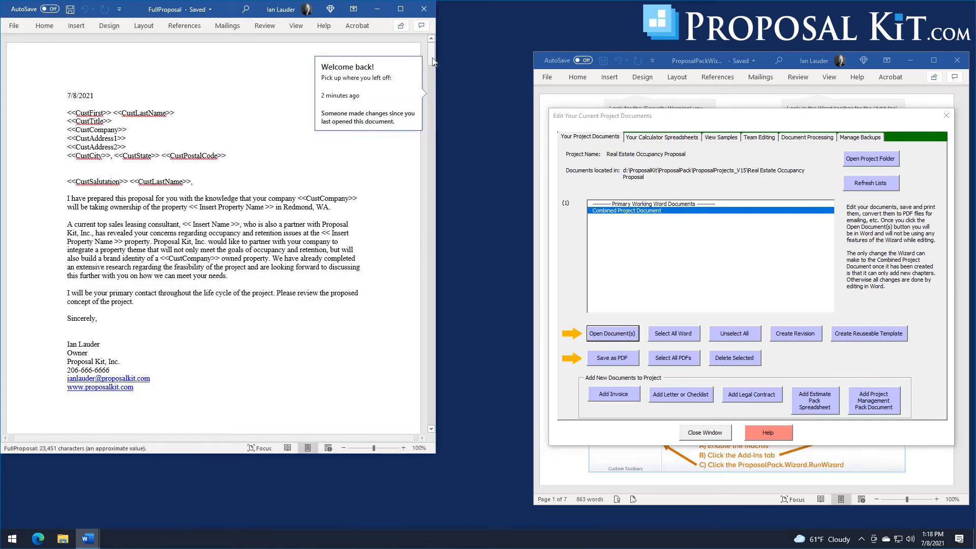
{"action": "left_click_drag", "start_coordinate": [430, 49], "coordinate": [429, 57]}
{"action": "left_click_drag", "start_coordinate": [233, 5], "coordinate": [322, 28]}
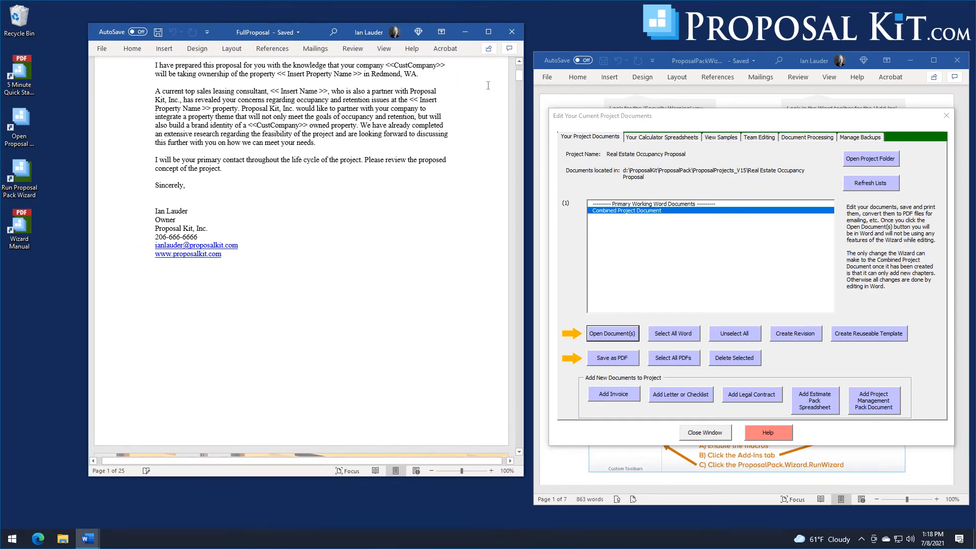
{"action": "left_click_drag", "start_coordinate": [517, 74], "coordinate": [518, 82]}
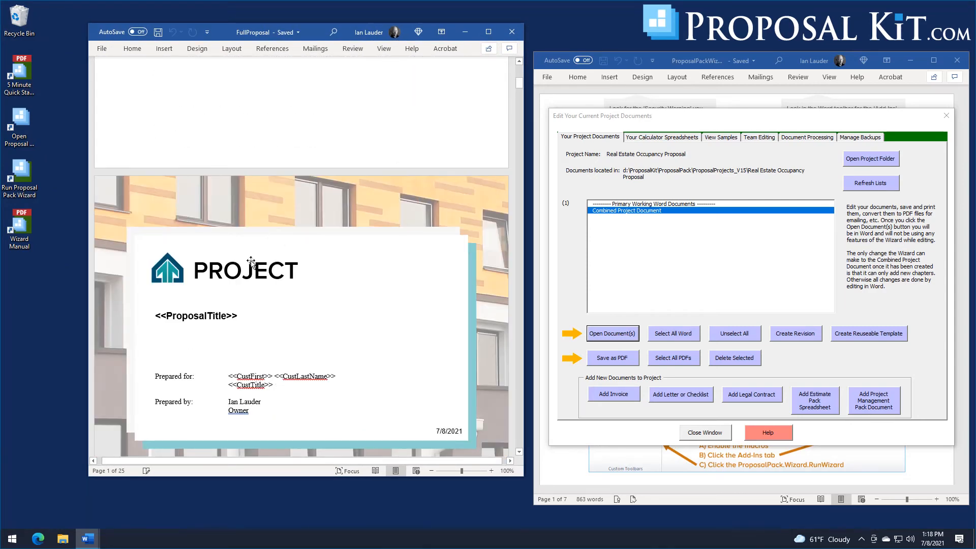
Lower the upper edge of the cover page's Project title text box slightly to align the title with the logo.
{"action": "left_click", "coordinate": [243, 274]}
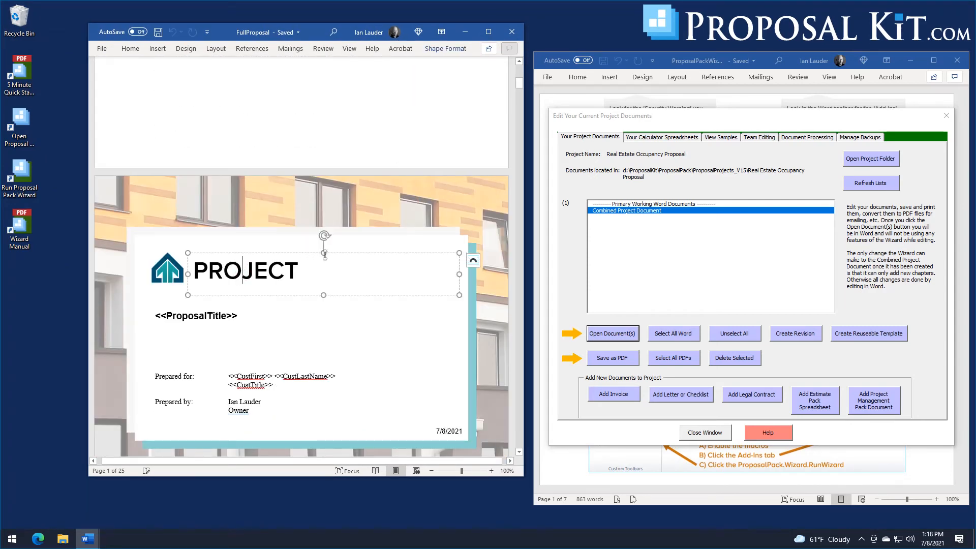
{"action": "left_click_drag", "start_coordinate": [325, 255], "coordinate": [319, 257]}
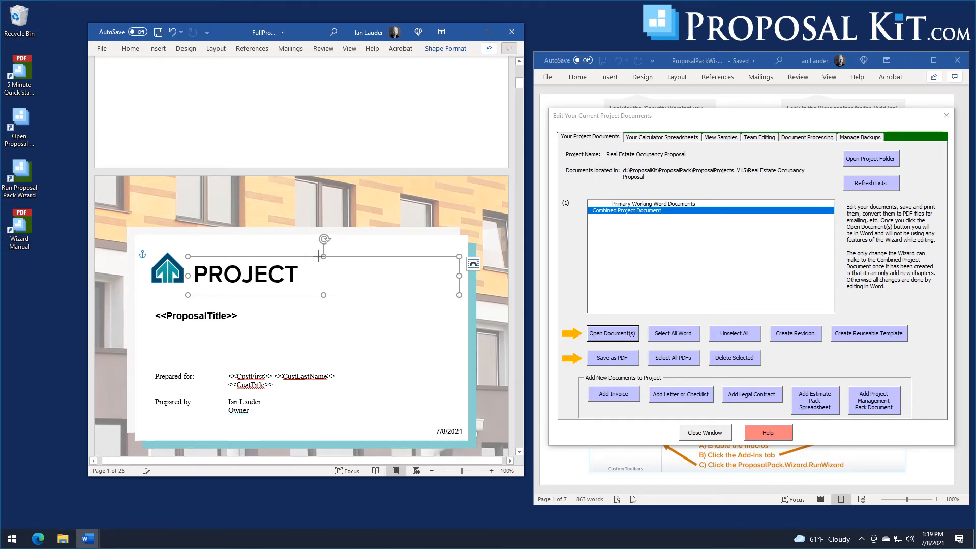
{"action": "left_click", "coordinate": [349, 330]}
{"action": "left_click", "coordinate": [247, 271]}
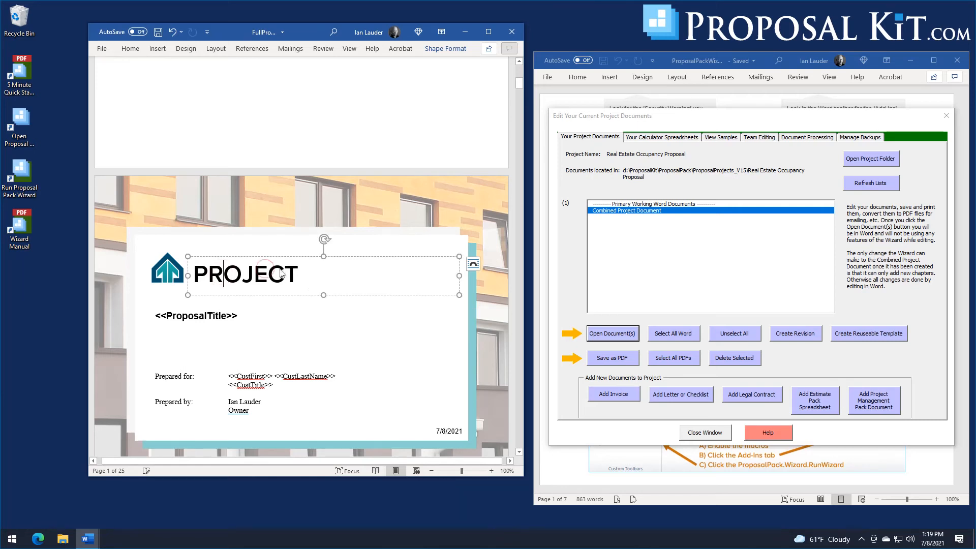
{"action": "key", "text": "End"}
{"action": "left_click", "coordinate": [234, 243]}
Move the house logo beside the Table of Contents heading up slightly.
{"action": "scroll", "coordinate": [396, 275], "scroll_direction": "down", "scroll_amount": 10}
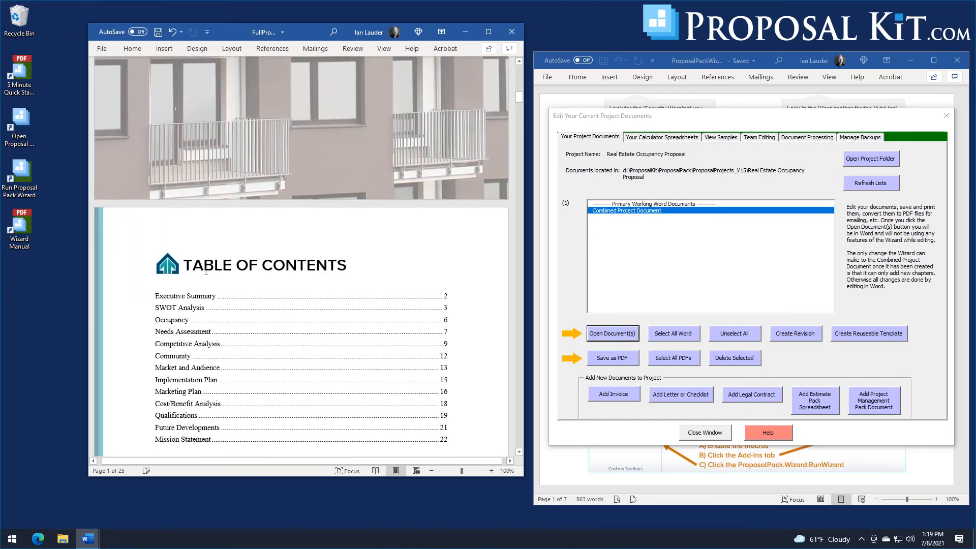
{"action": "left_click", "coordinate": [164, 264]}
{"action": "left_click", "coordinate": [204, 266]}
{"action": "left_click", "coordinate": [166, 264]}
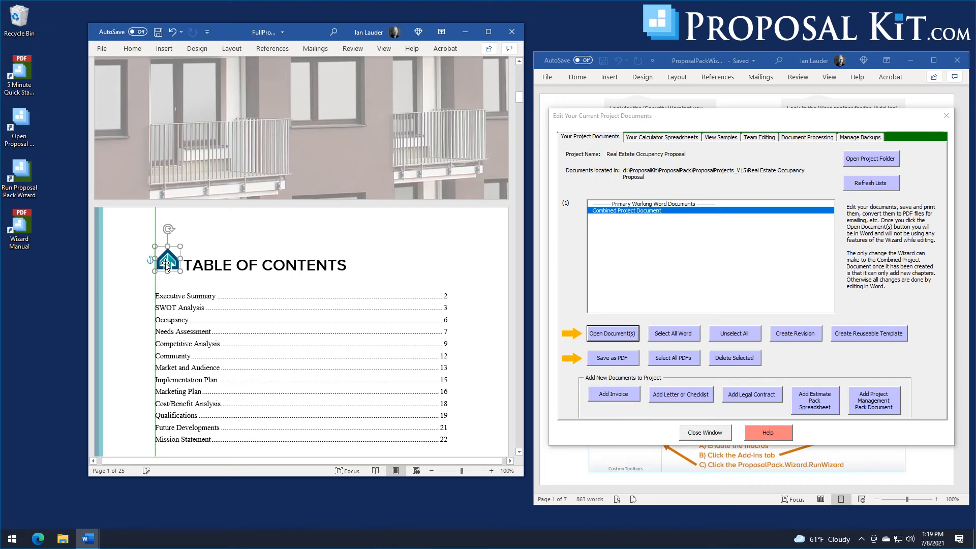
{"action": "left_click_drag", "start_coordinate": [165, 263], "coordinate": [169, 258]}
{"action": "left_click", "coordinate": [207, 286]}
{"action": "left_click", "coordinate": [169, 258]}
{"action": "left_click", "coordinate": [212, 286]}
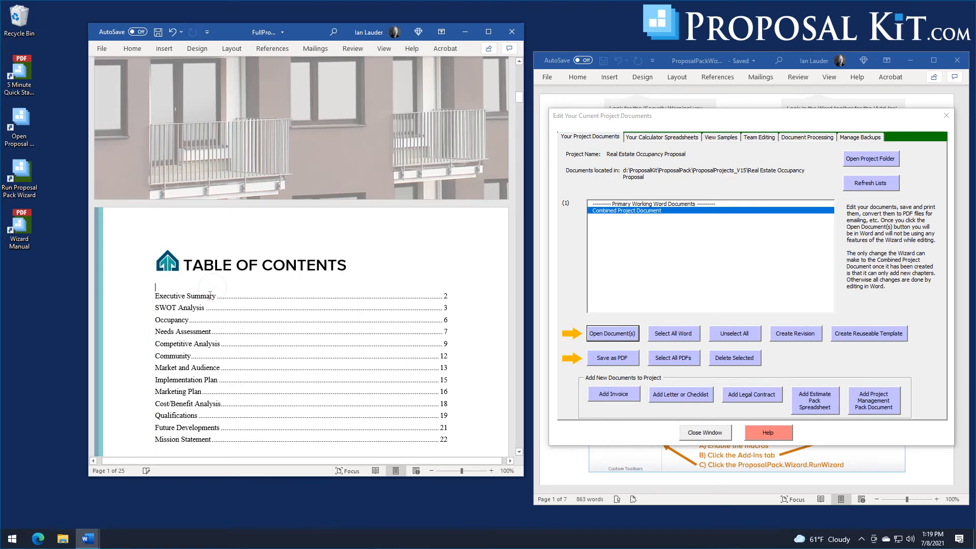
Copy the Table of Contents logo's absolute vertical position from its layout settings, and save and close the document.
{"action": "left_click", "coordinate": [167, 262]}
{"action": "right_click", "coordinate": [168, 262]}
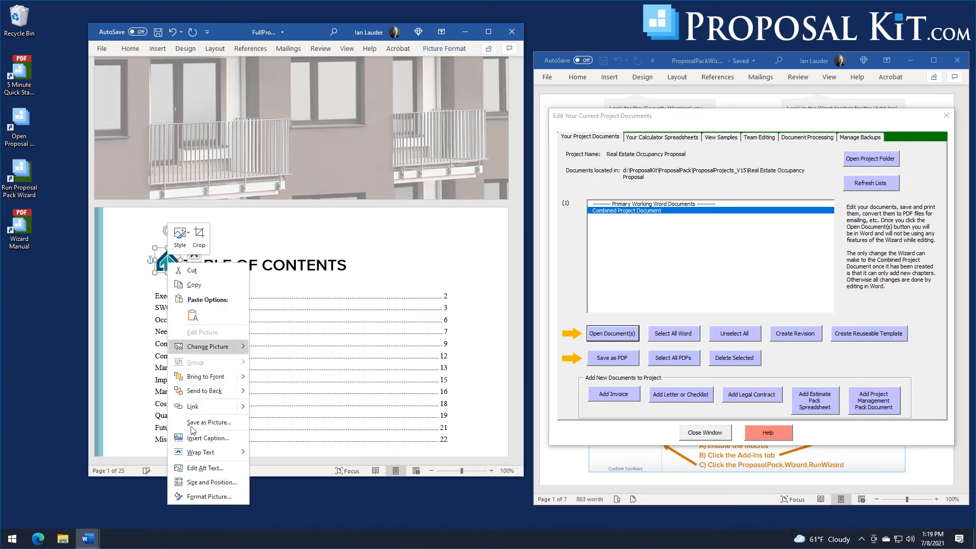
{"action": "left_click", "coordinate": [208, 482]}
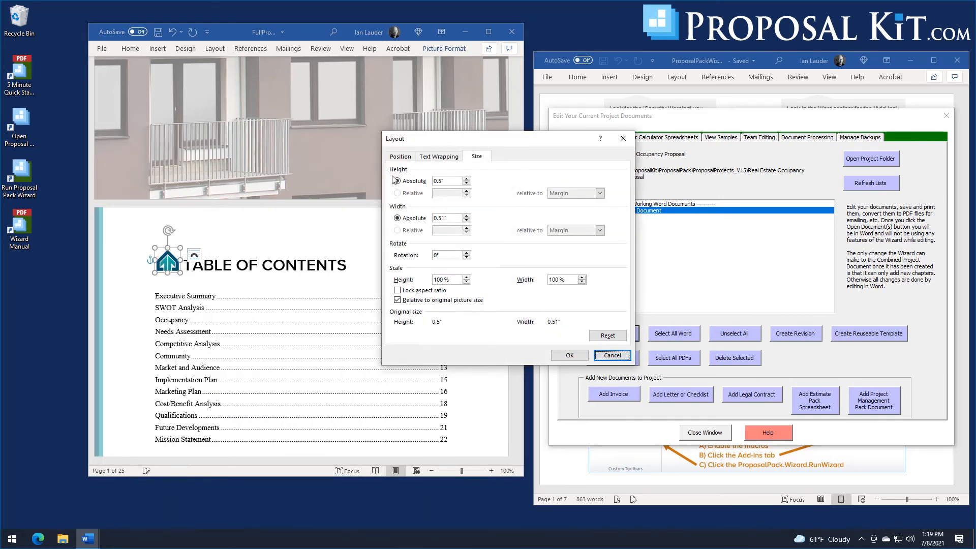
{"action": "left_click", "coordinate": [402, 157]}
{"action": "left_click_drag", "start_coordinate": [478, 258], "coordinate": [451, 262]}
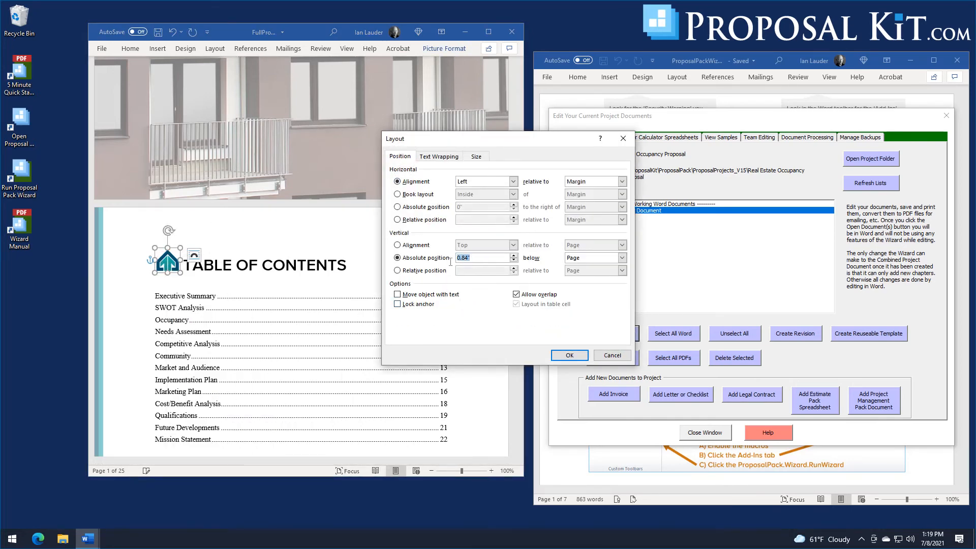
{"action": "right_click", "coordinate": [466, 259]}
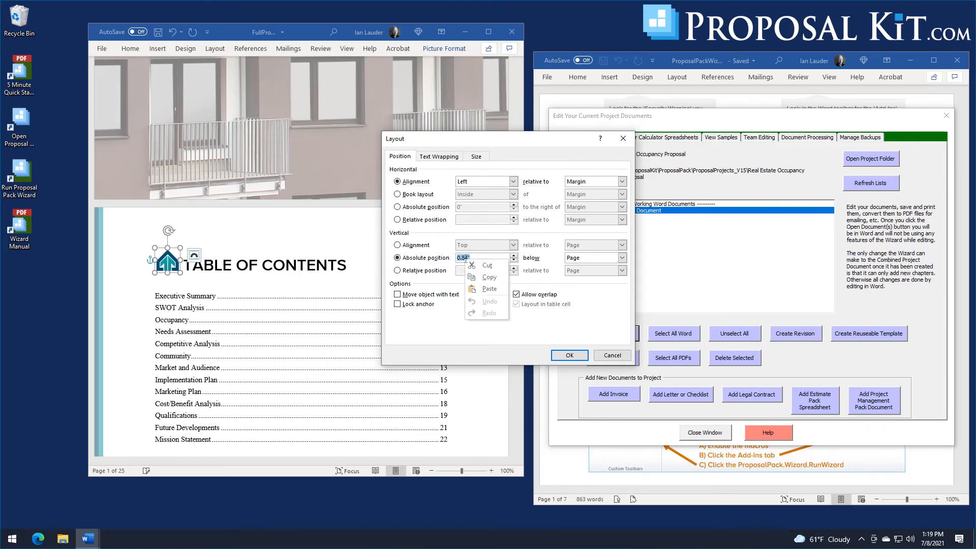
{"action": "left_click", "coordinate": [488, 278]}
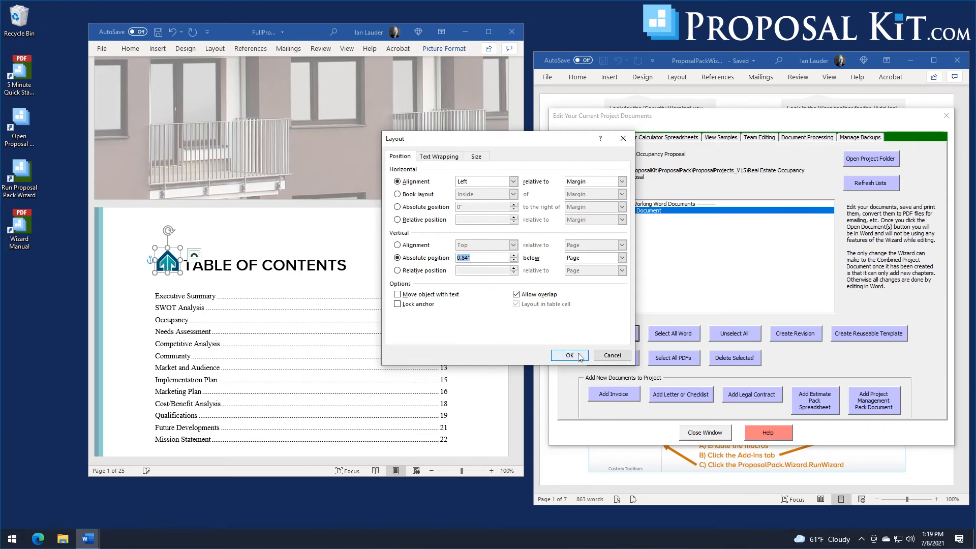
{"action": "left_click", "coordinate": [570, 356]}
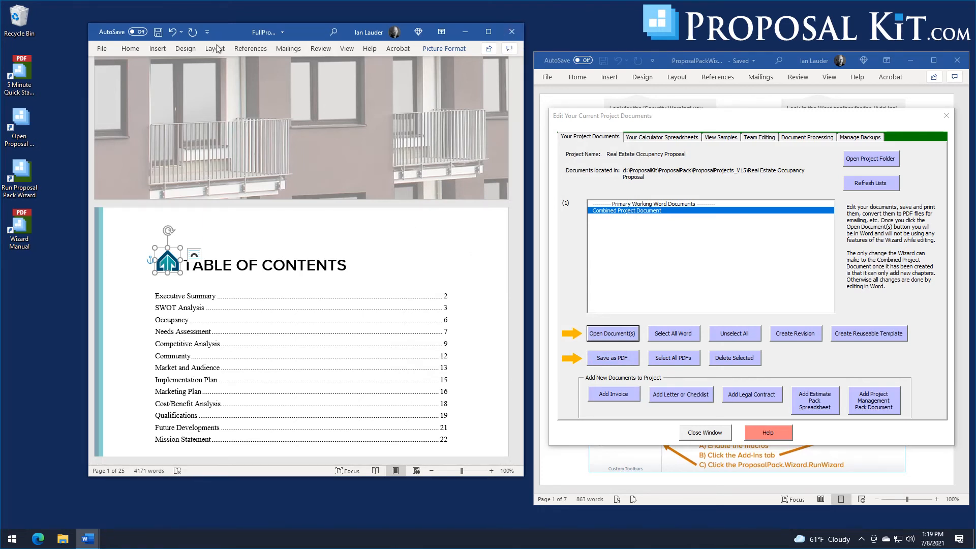
{"action": "left_click", "coordinate": [158, 32]}
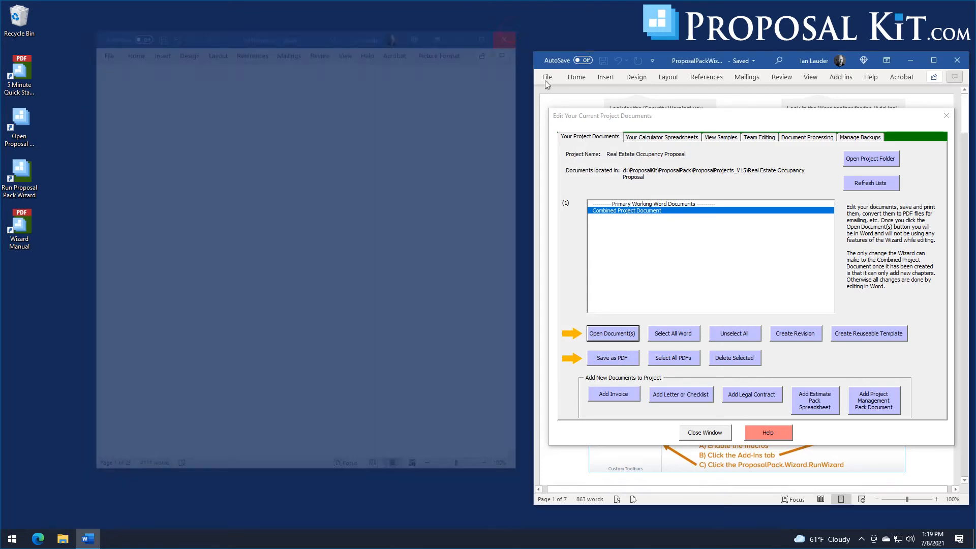
{"action": "left_click", "coordinate": [512, 32]}
Run Reposition chapter header logos on the Combined Project Document with the copied 0.84 inch value as Exact Distance From Top.
{"action": "left_click", "coordinate": [786, 138]}
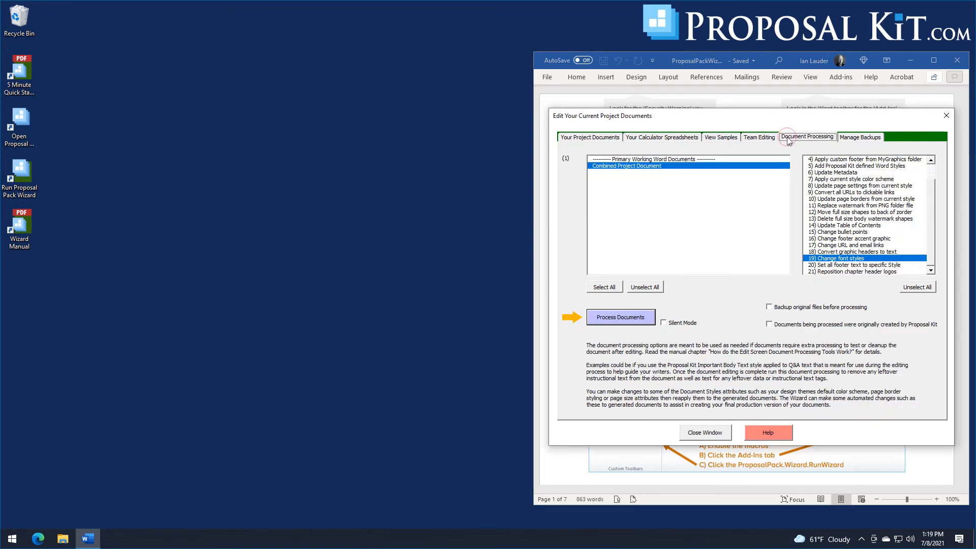
{"action": "left_click", "coordinate": [831, 264]}
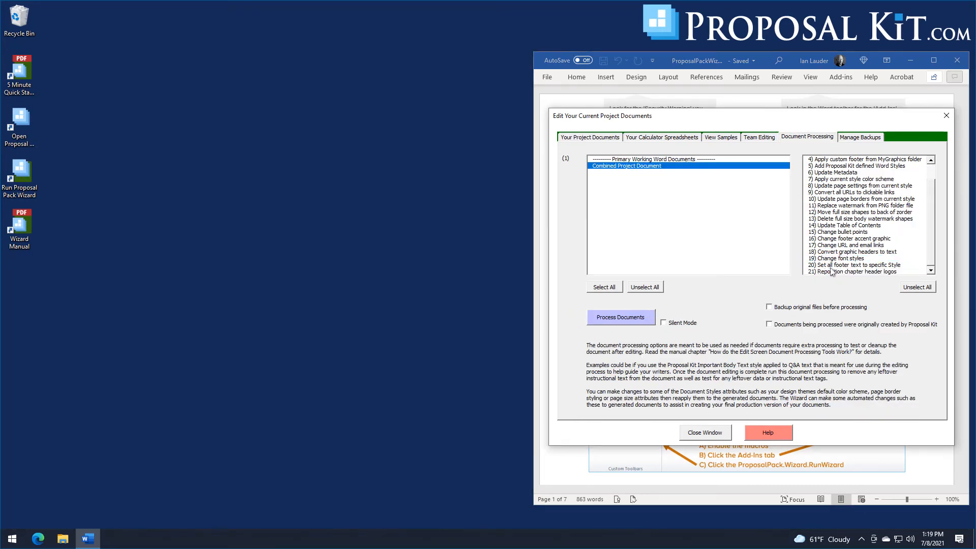
{"action": "left_click", "coordinate": [834, 272]}
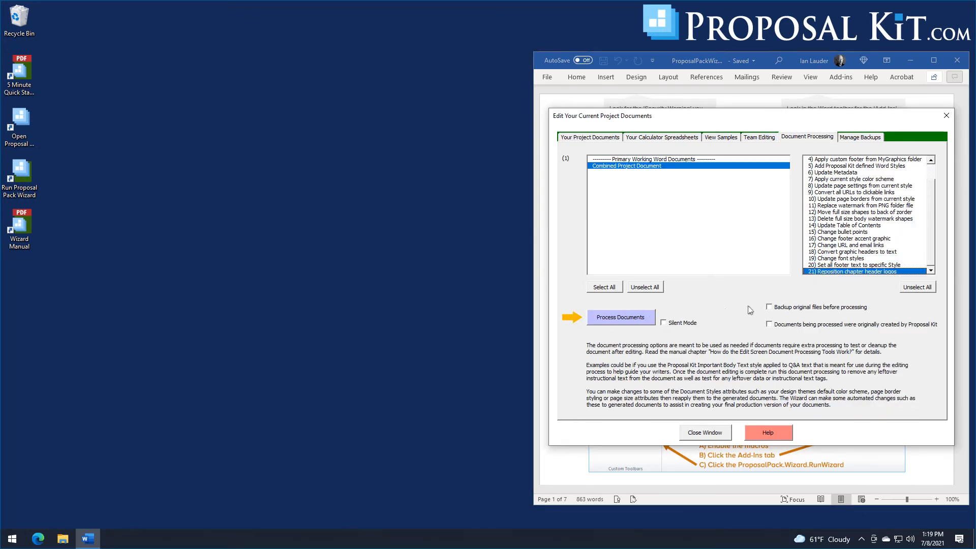
{"action": "left_click", "coordinate": [626, 319]}
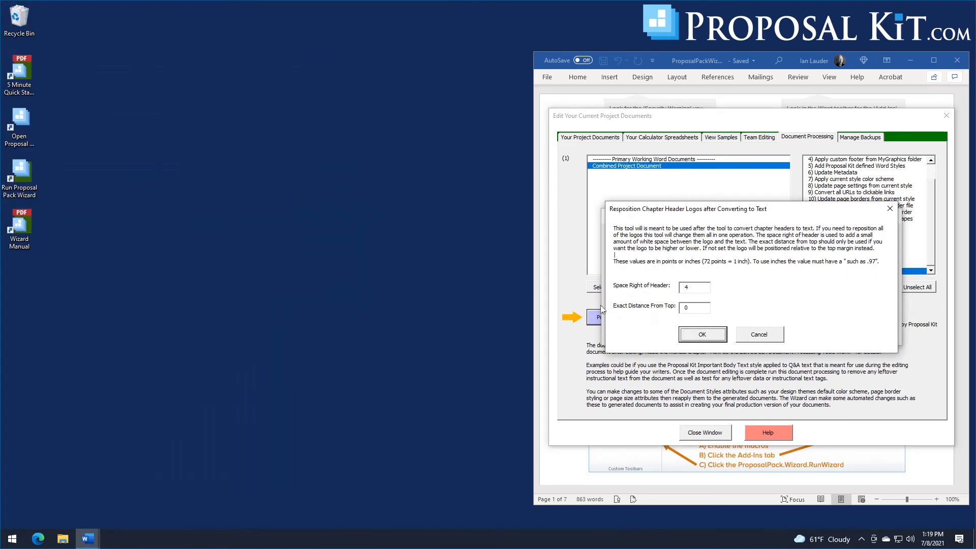
{"action": "double_click", "coordinate": [691, 309]}
{"action": "left_click", "coordinate": [702, 334]}
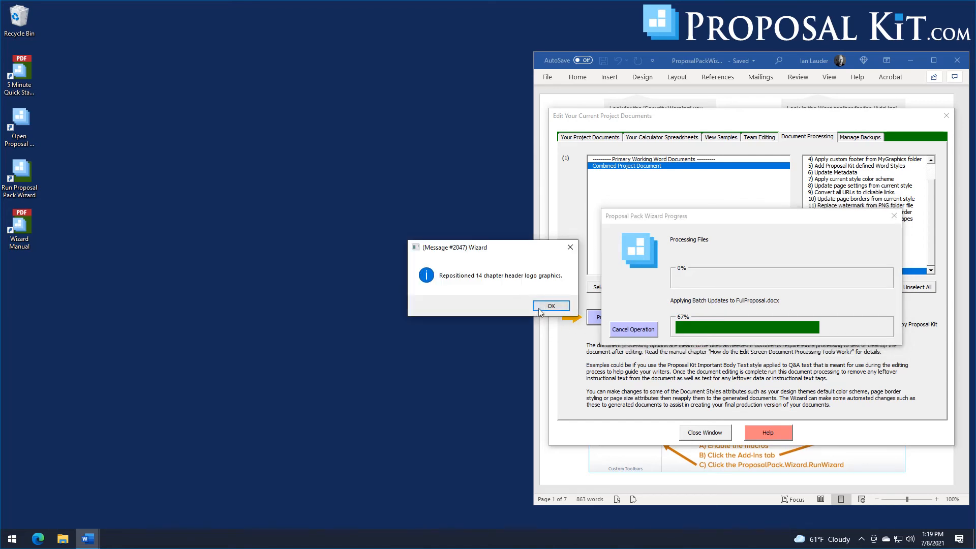
{"action": "left_click", "coordinate": [550, 306]}
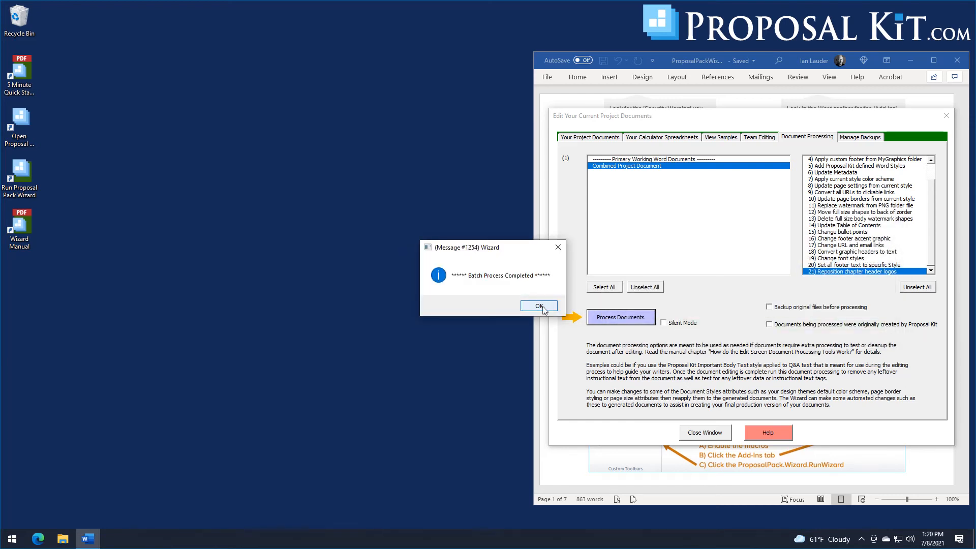
{"action": "left_click", "coordinate": [547, 308]}
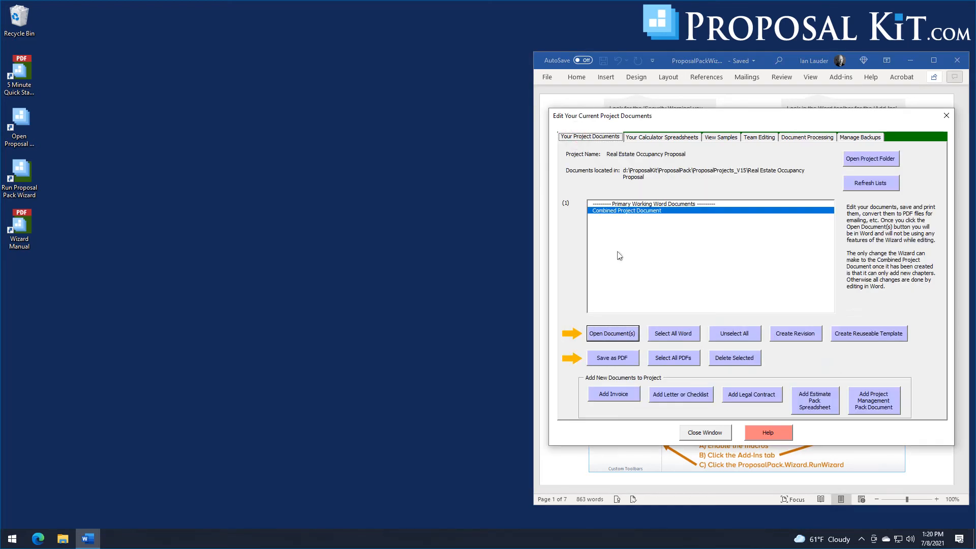
Open the Combined Project Document and check the repositioned header logos on the Executive Summary and Occupancy pages.
{"action": "left_click", "coordinate": [611, 334]}
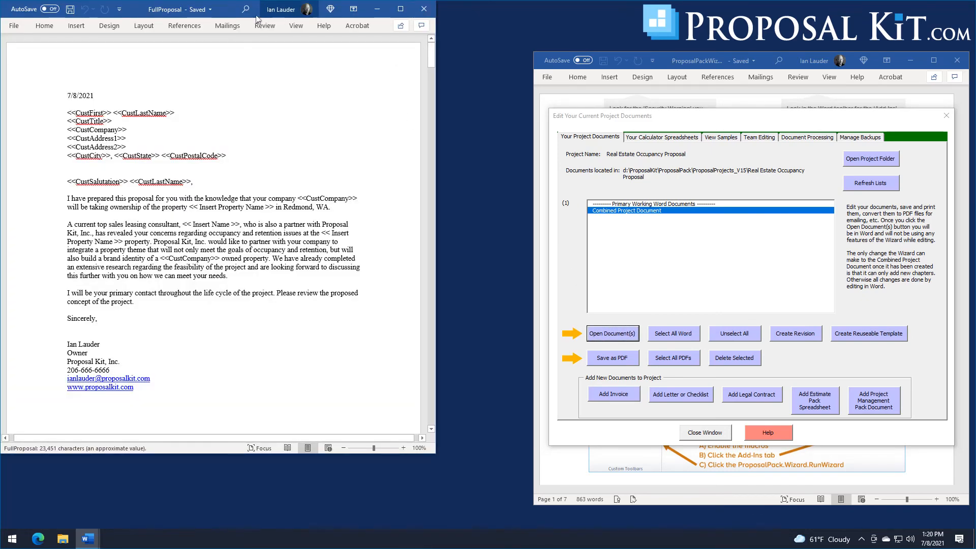
{"action": "left_click_drag", "start_coordinate": [498, 58], "coordinate": [509, 103]}
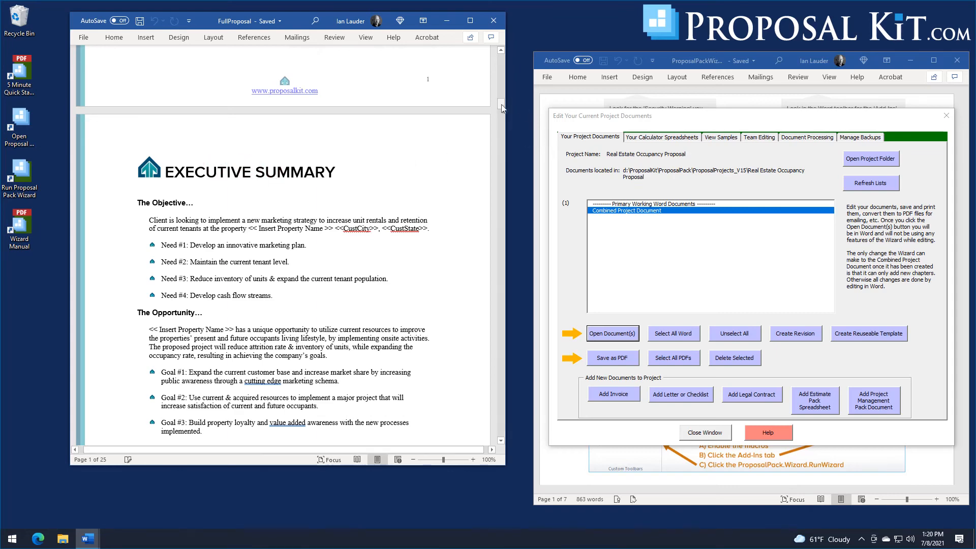
{"action": "left_click_drag", "start_coordinate": [502, 107], "coordinate": [499, 164]}
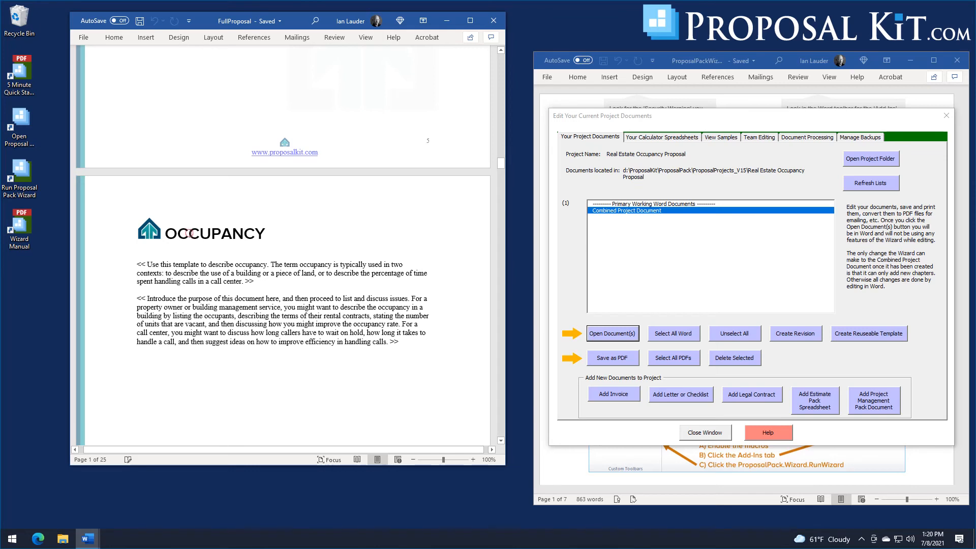
{"action": "left_click", "coordinate": [150, 235]}
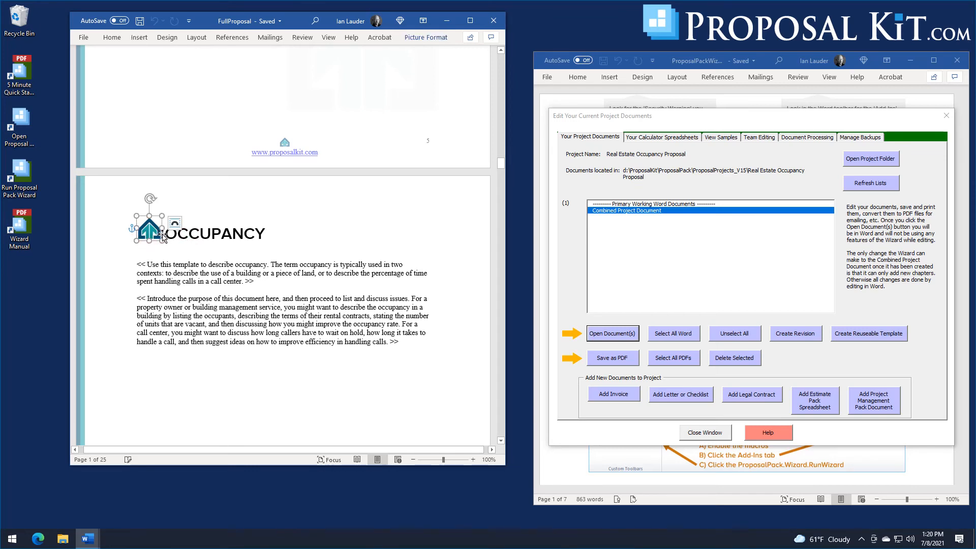
{"action": "left_click", "coordinate": [203, 233]}
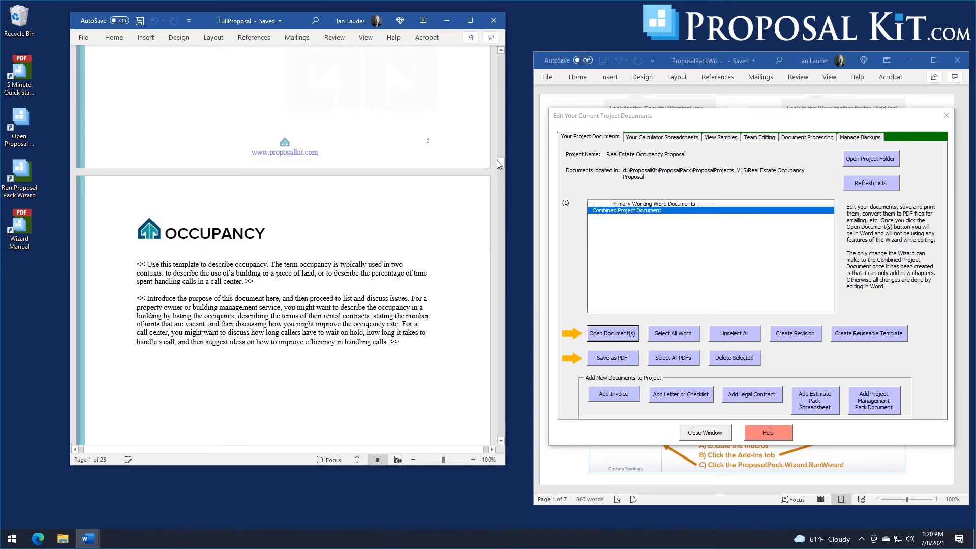
Review the document processing options and examine the Occupancy heading's text and logo as separate elements.
{"action": "left_click", "coordinate": [809, 138]}
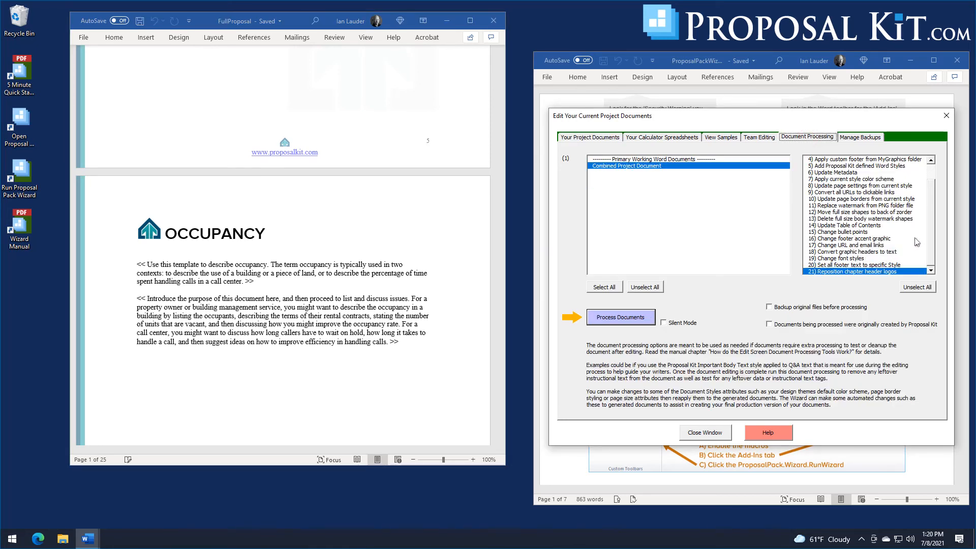
{"action": "mouse_move", "coordinate": [933, 238]}
{"action": "left_mouse_down"}
{"action": "mouse_move", "coordinate": [937, 206]}
{"action": "mouse_move", "coordinate": [934, 243]}
{"action": "left_mouse_up"}
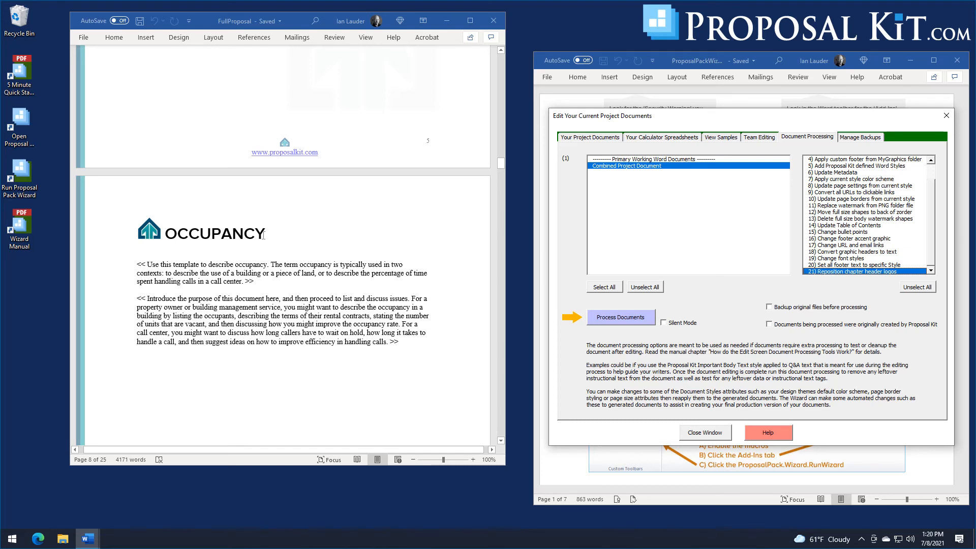
{"action": "left_click", "coordinate": [189, 234]}
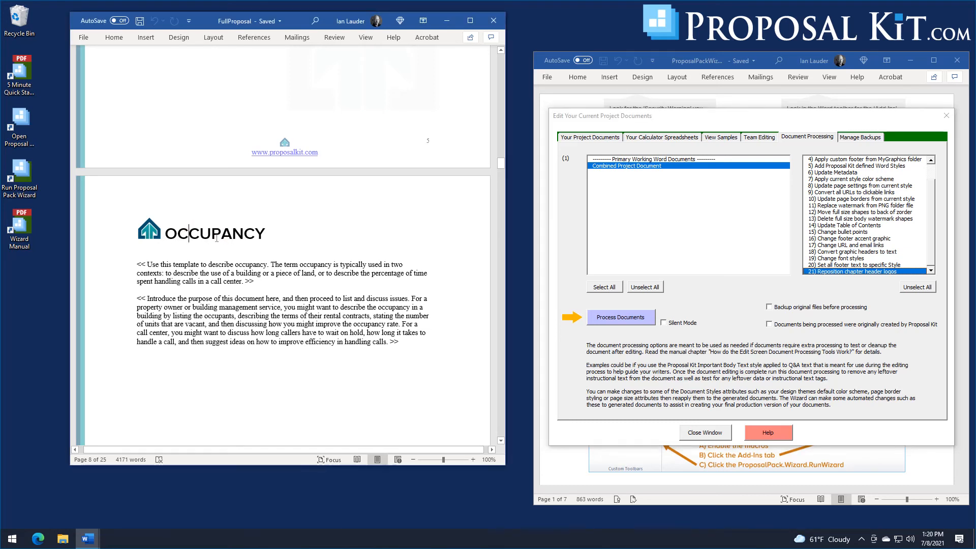
{"action": "left_click", "coordinate": [149, 230]}
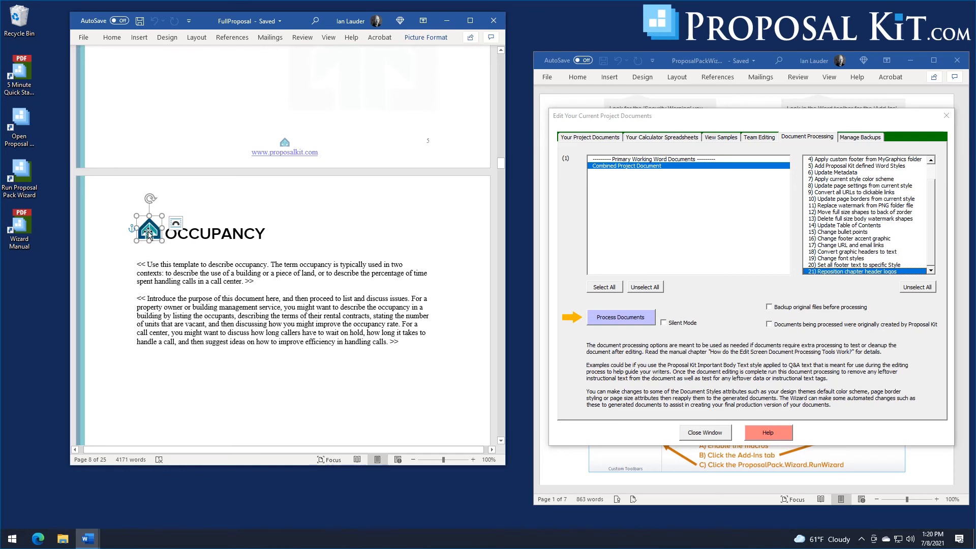
{"action": "left_click", "coordinate": [203, 231]}
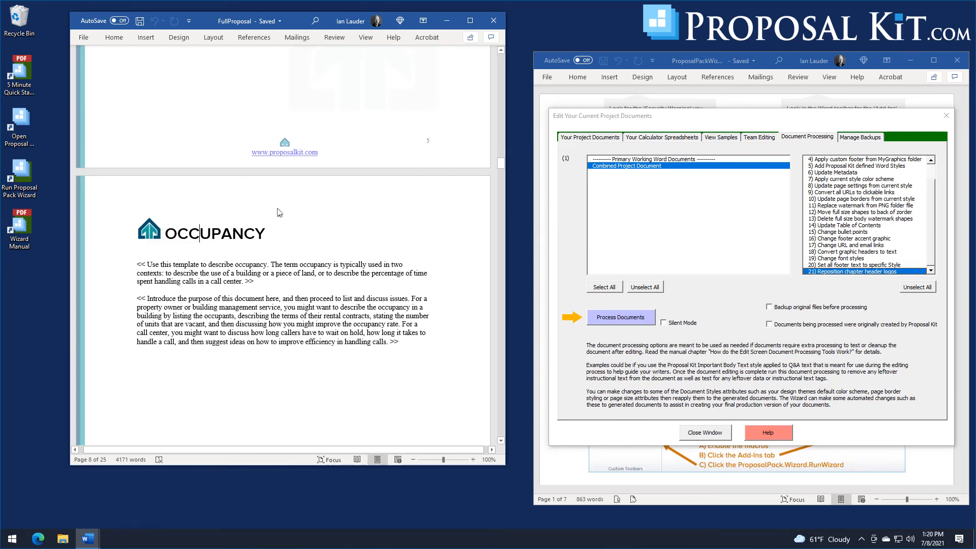
{"action": "left_click", "coordinate": [145, 233]}
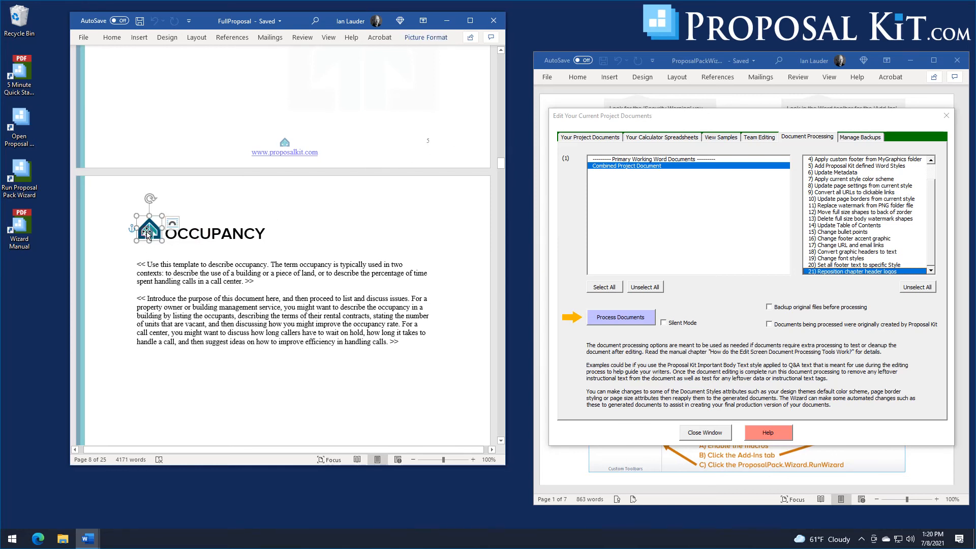
{"action": "right_click", "coordinate": [146, 232]}
{"action": "mouse_move", "coordinate": [187, 318]}
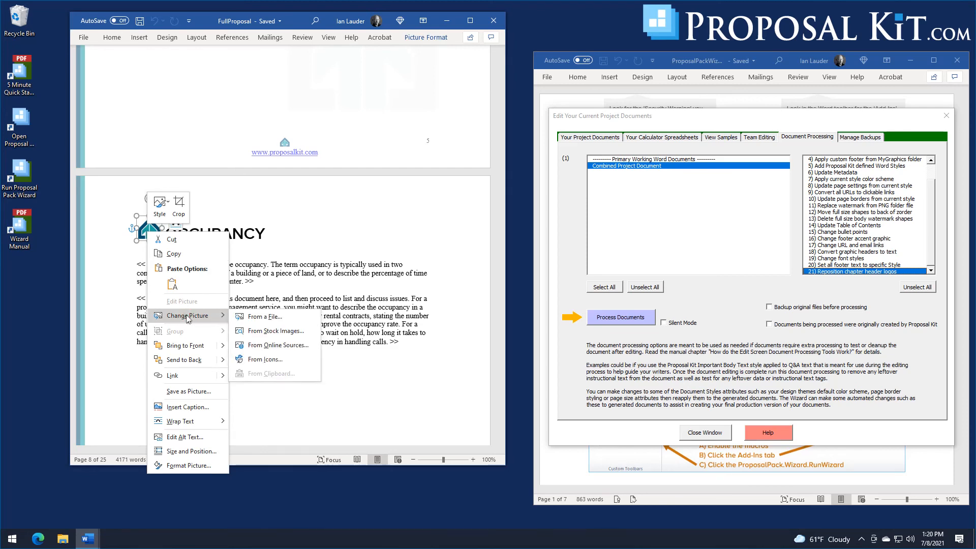
{"action": "left_click", "coordinate": [272, 320]}
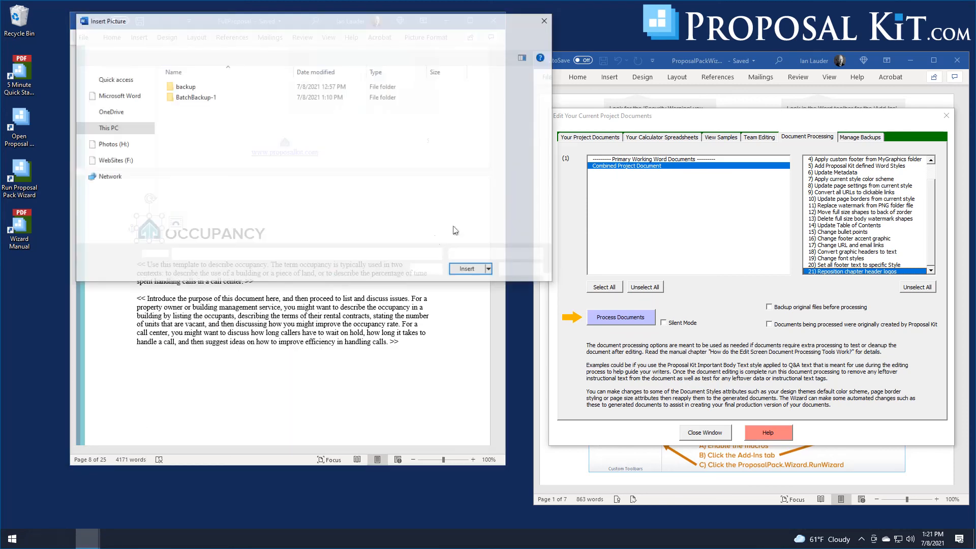
{"action": "left_click", "coordinate": [546, 20]}
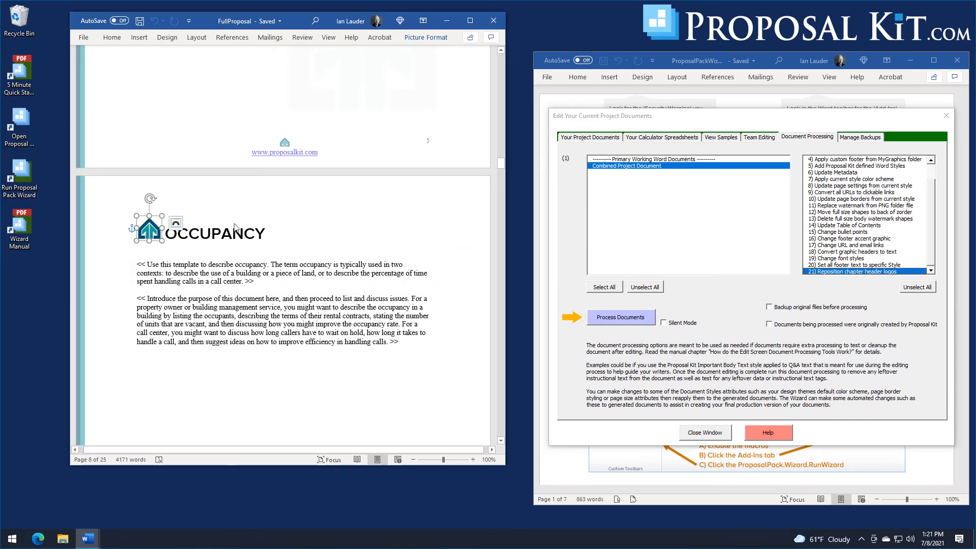
{"action": "left_click", "coordinate": [265, 238]}
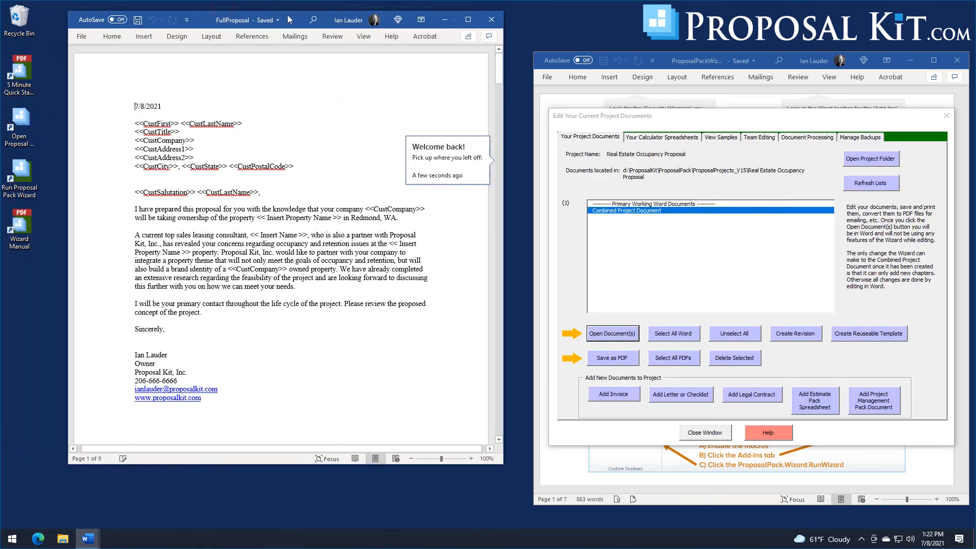
Examine the logos beside the Table of Contents heading and the cover page's Project title.
{"action": "left_click_drag", "start_coordinate": [506, 59], "coordinate": [513, 82]}
{"action": "left_click", "coordinate": [151, 307]}
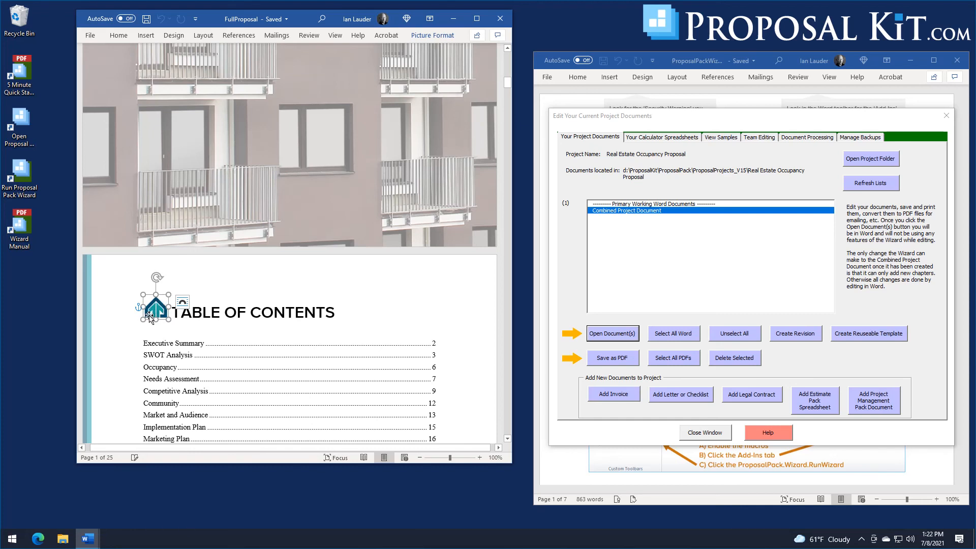
{"action": "left_click", "coordinate": [204, 311]}
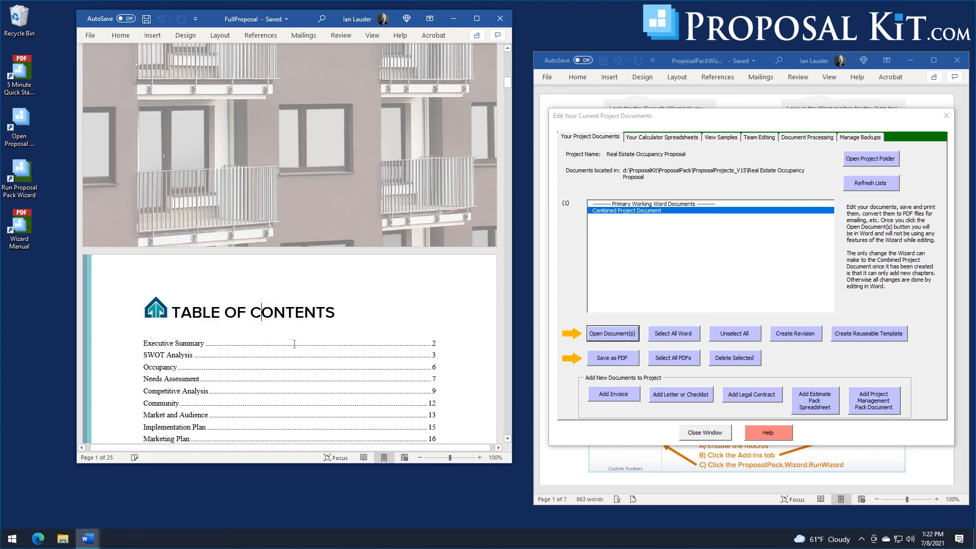
{"action": "left_click", "coordinate": [156, 309]}
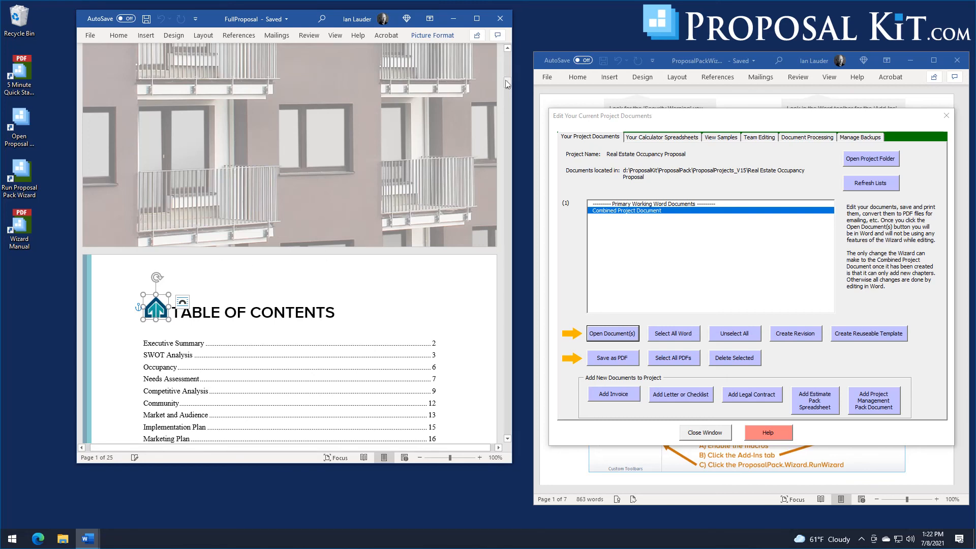
{"action": "left_click_drag", "start_coordinate": [508, 84], "coordinate": [509, 75]}
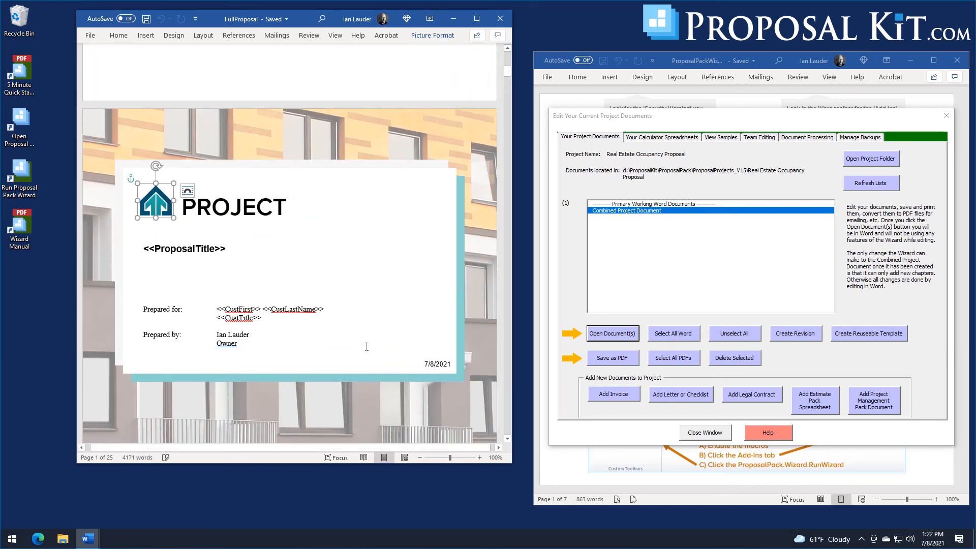
{"action": "left_click", "coordinate": [422, 142]}
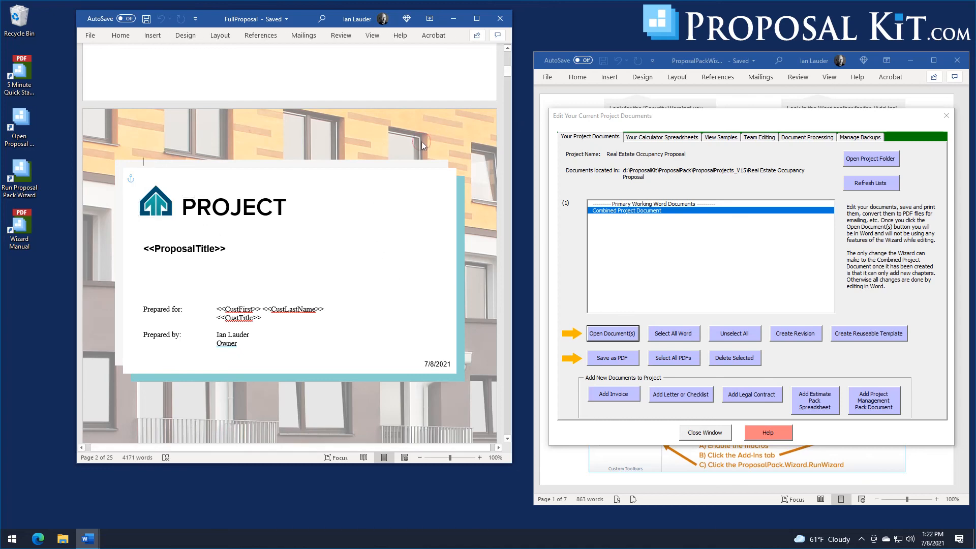
Examine the footer logo, watermark and Executive Summary header logo, and compare them with the cover page logo.
{"action": "scroll", "coordinate": [376, 161], "scroll_direction": "down", "scroll_amount": 15}
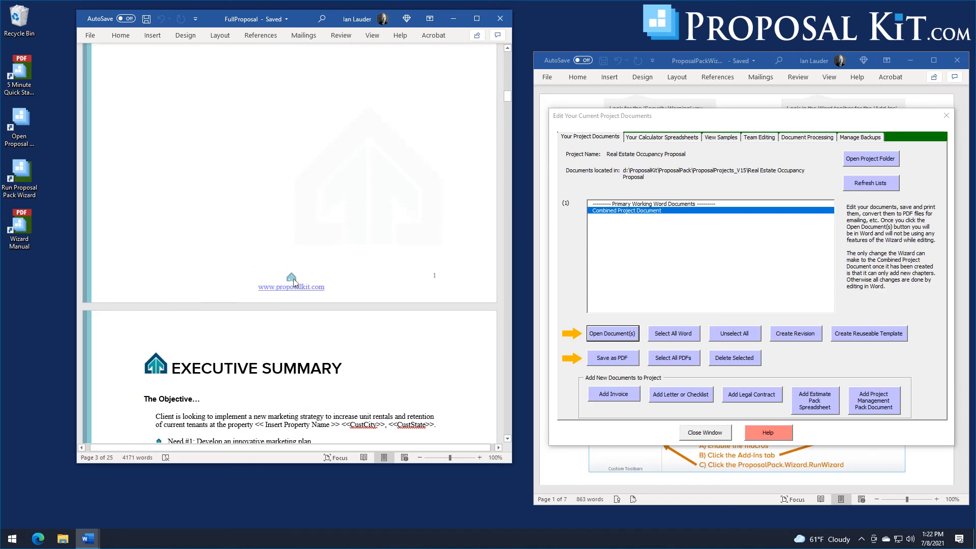
{"action": "scroll", "coordinate": [137, 398], "scroll_direction": "down", "scroll_amount": 1}
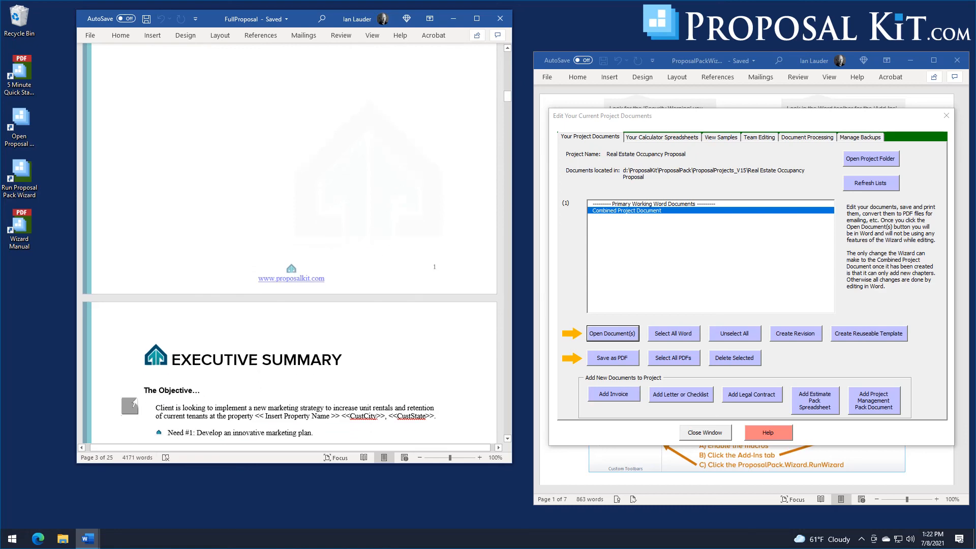
{"action": "scroll", "coordinate": [154, 391], "scroll_direction": "down", "scroll_amount": 2}
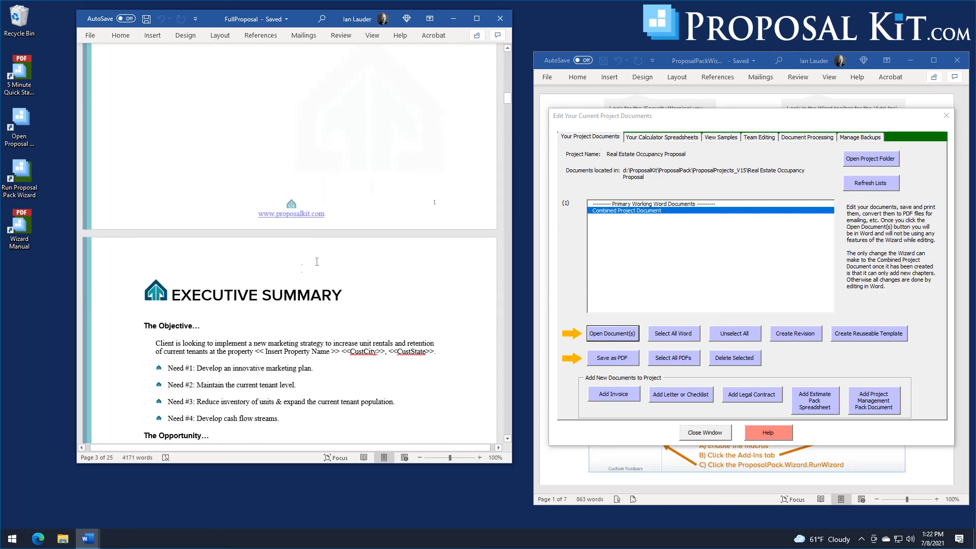
{"action": "scroll", "coordinate": [330, 261], "scroll_direction": "up", "scroll_amount": 10}
{"action": "scroll", "coordinate": [330, 260], "scroll_direction": "up", "scroll_amount": 10}
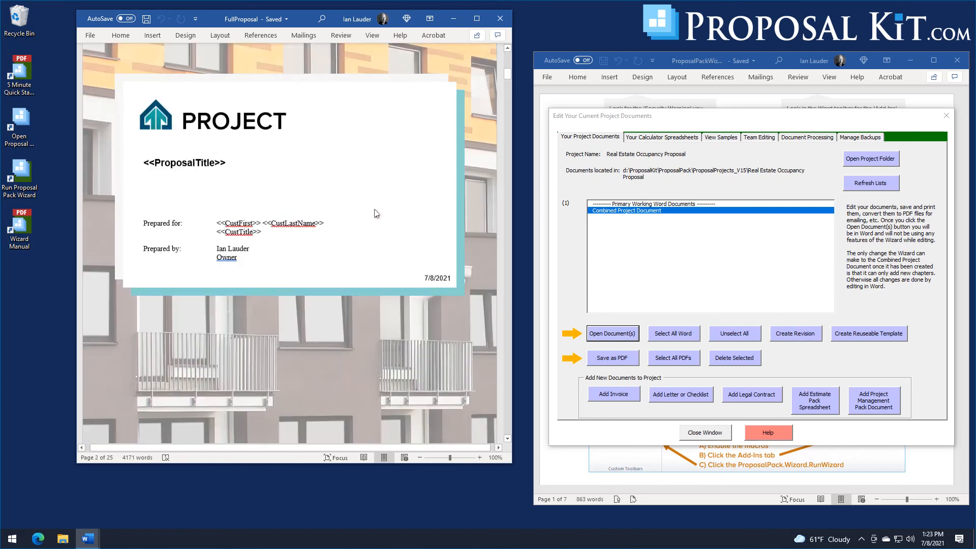
{"action": "left_click", "coordinate": [152, 222]}
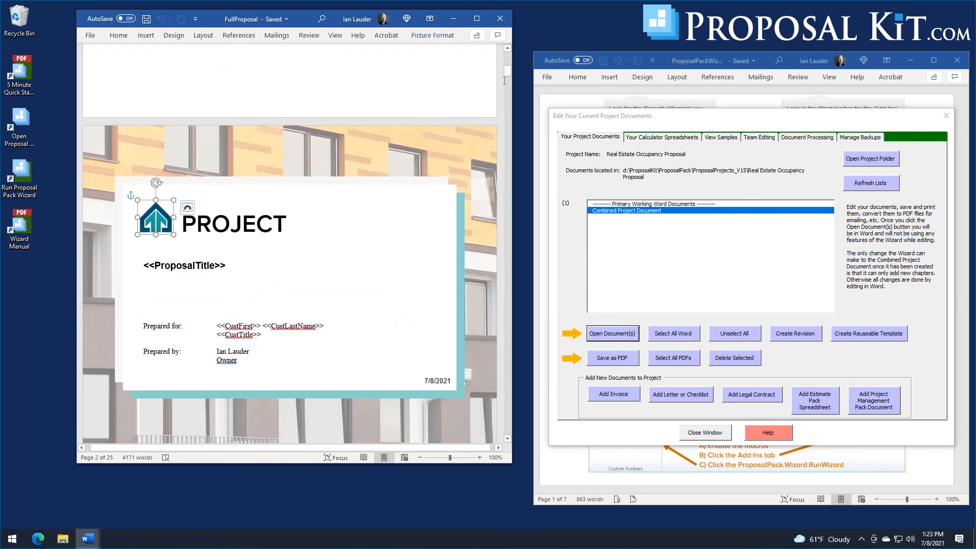
Examine the logos on the document's back page and beside the Mission Statement heading.
{"action": "left_click_drag", "start_coordinate": [509, 74], "coordinate": [509, 431]}
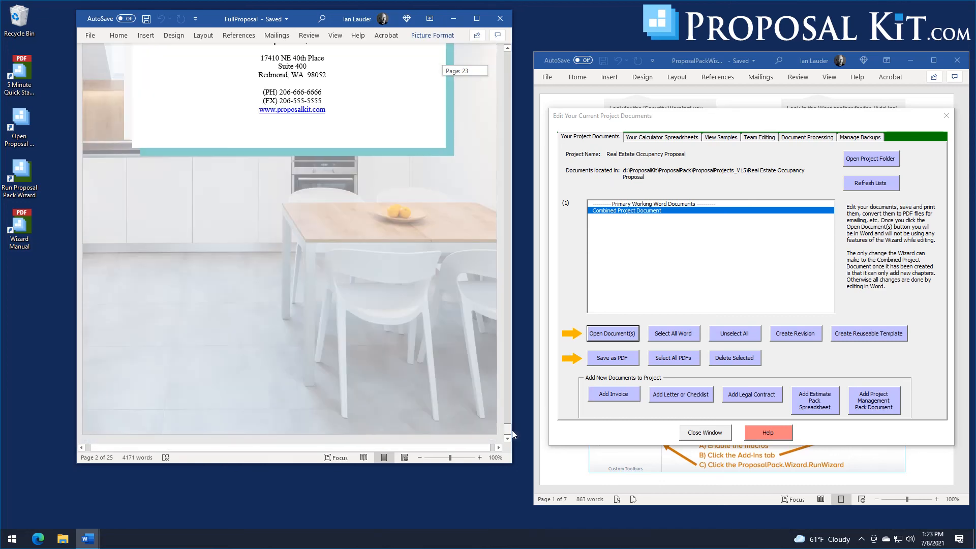
{"action": "scroll", "coordinate": [402, 293], "scroll_direction": "up", "scroll_amount": 5}
{"action": "left_click", "coordinate": [300, 217]}
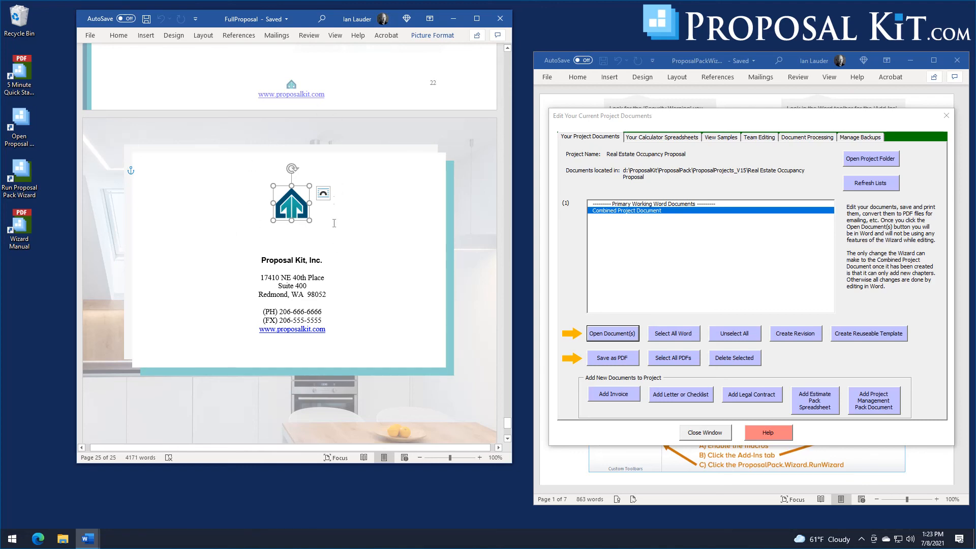
{"action": "scroll", "coordinate": [441, 281], "scroll_direction": "up", "scroll_amount": 10}
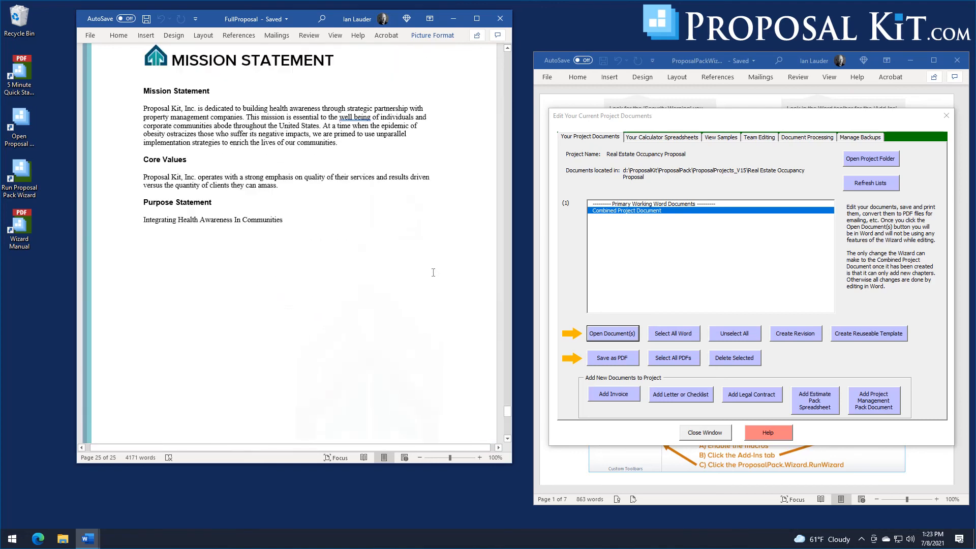
{"action": "left_click", "coordinate": [156, 215]}
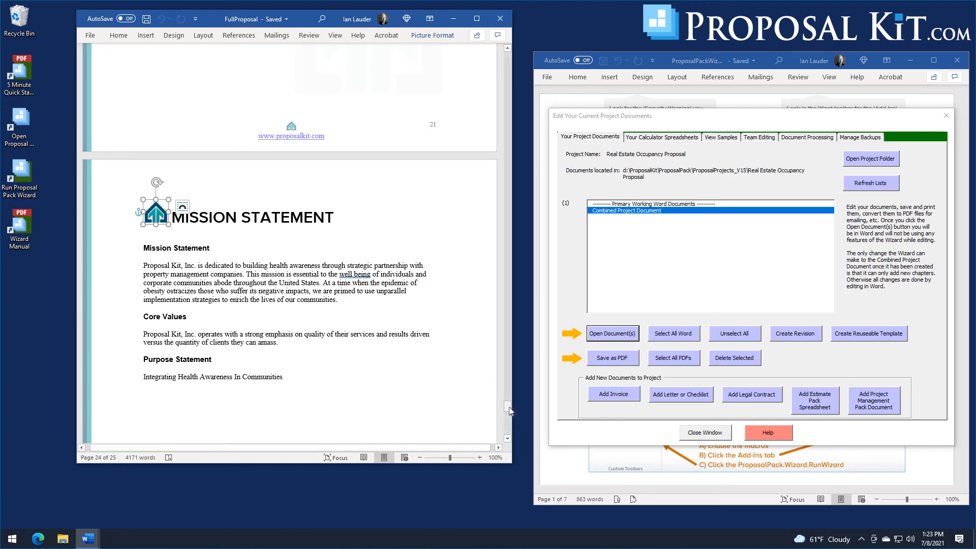
{"action": "left_click_drag", "start_coordinate": [508, 406], "coordinate": [512, 426]}
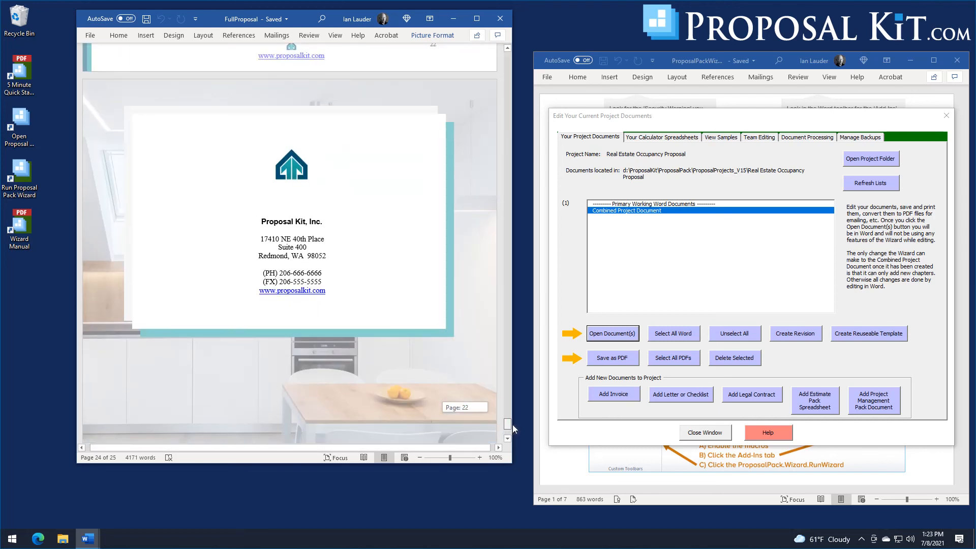
{"action": "left_click_drag", "start_coordinate": [513, 425], "coordinate": [512, 425]}
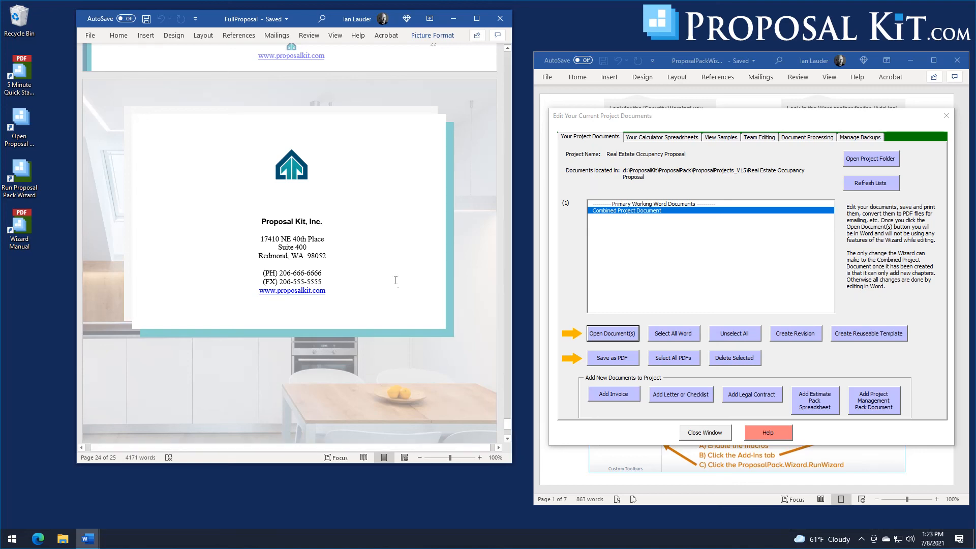